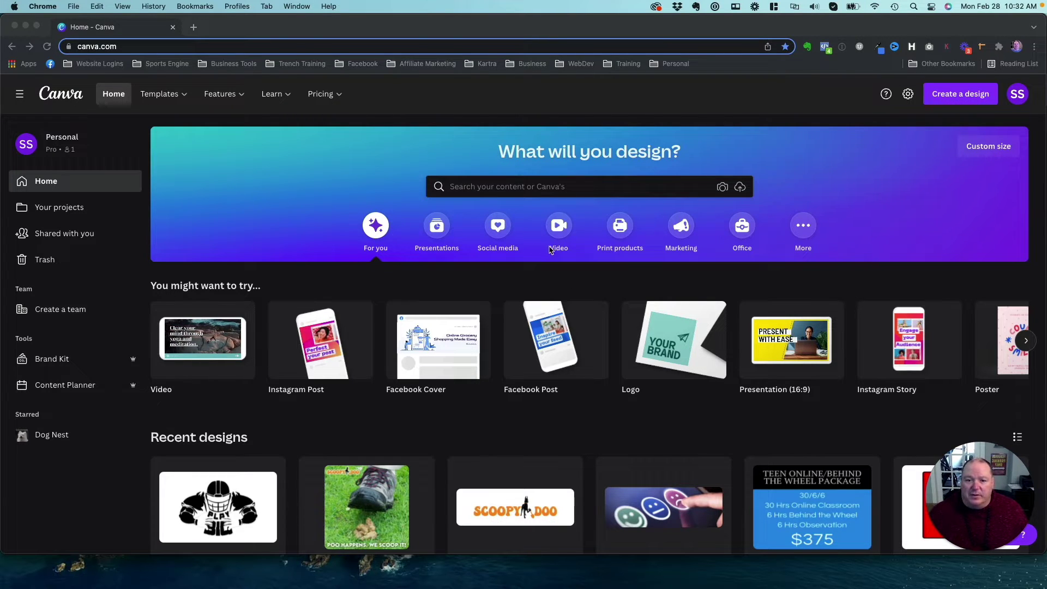
# Show Canva's Social media design types and browse the Popular carousel to find Instagram Post
pyautogui.click(500, 233)
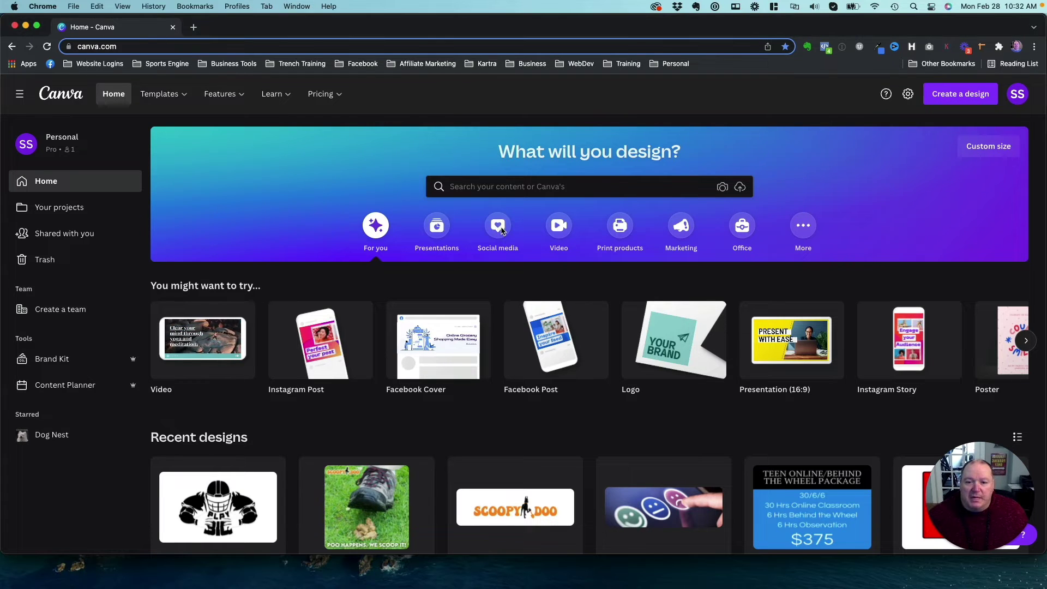
pyautogui.click(498, 231)
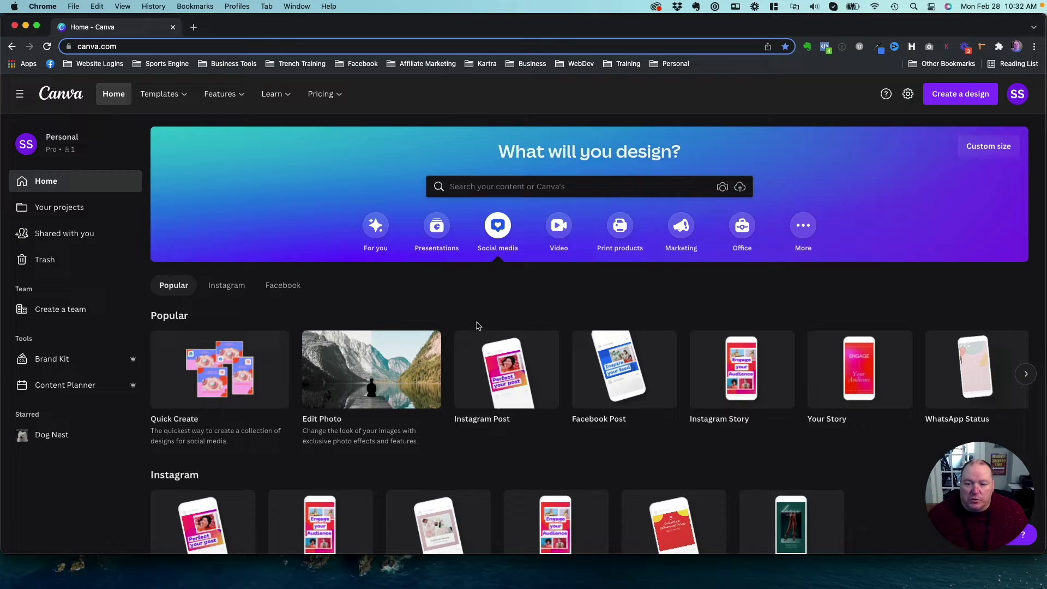
pyautogui.scroll(-2, 365, 391)
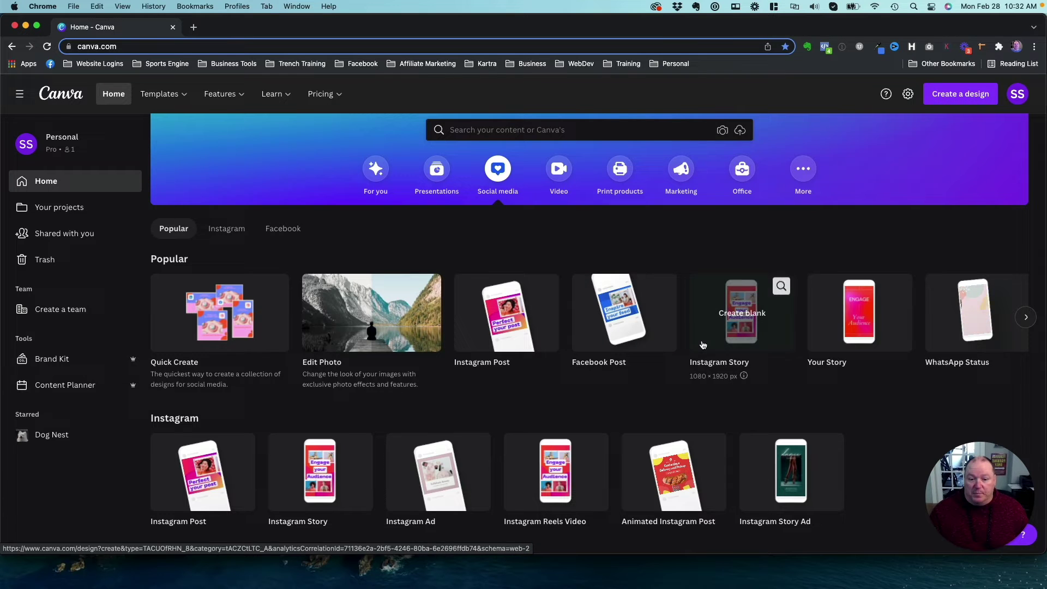
pyautogui.click(1025, 317)
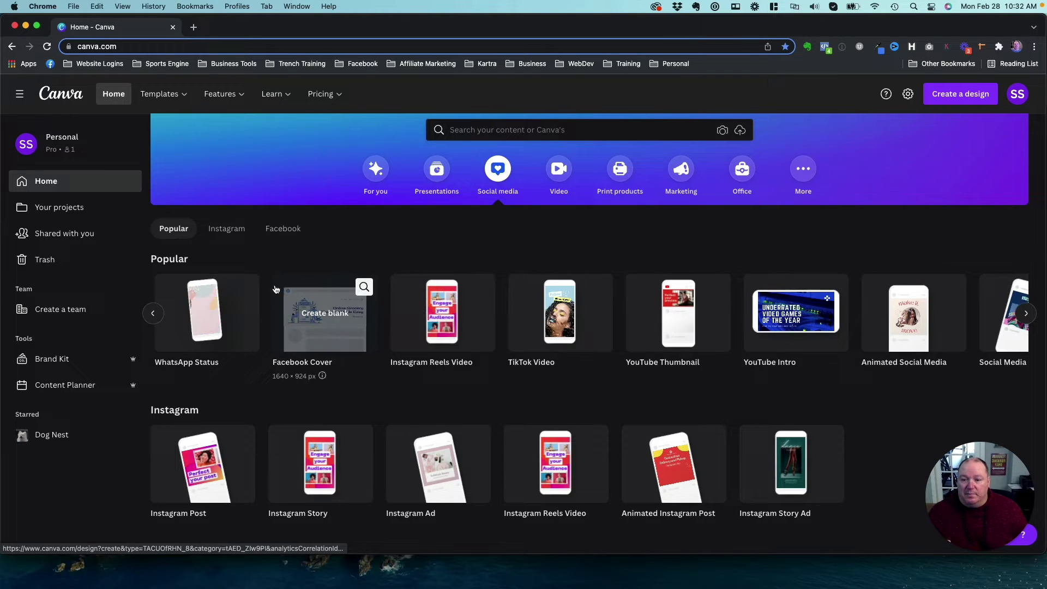
pyautogui.hscroll(-10, 276, 289)
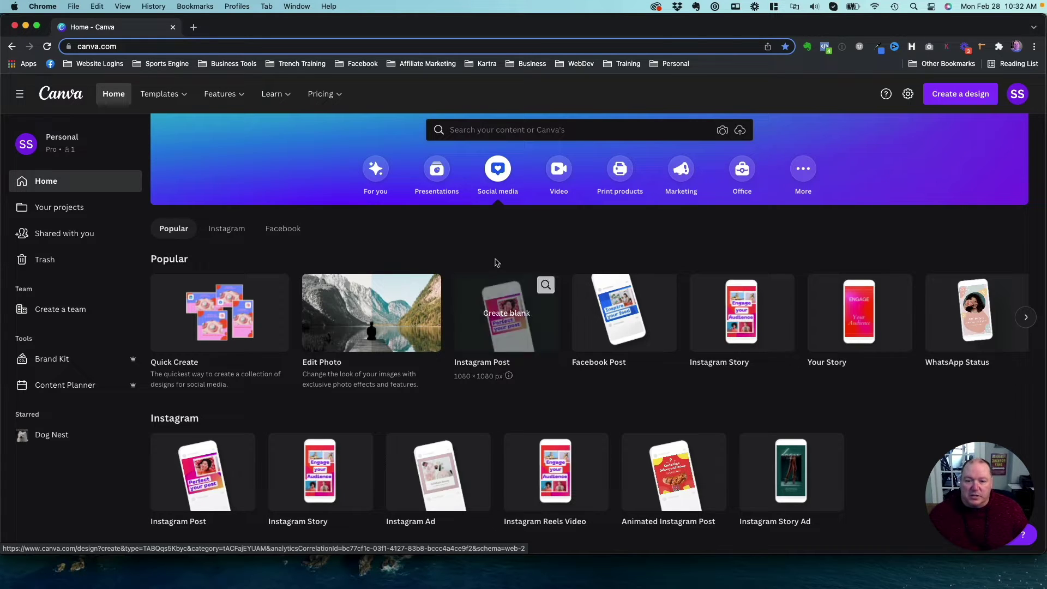
# Start a blank Instagram Post and search its templates for 'dog training'
pyautogui.click(513, 311)
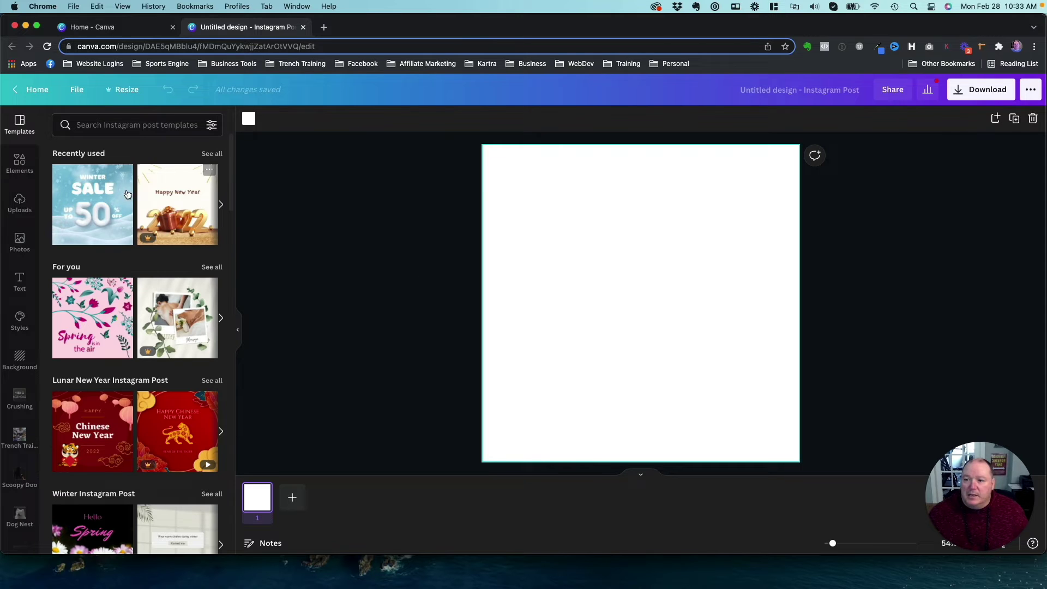
pyautogui.click(93, 127)
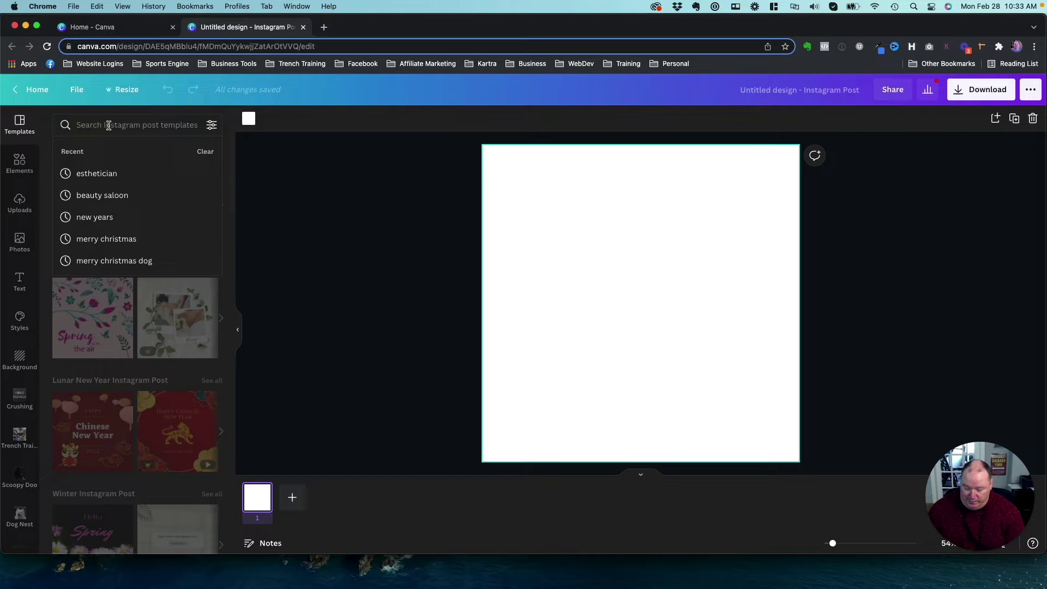
pyautogui.write('dog training')
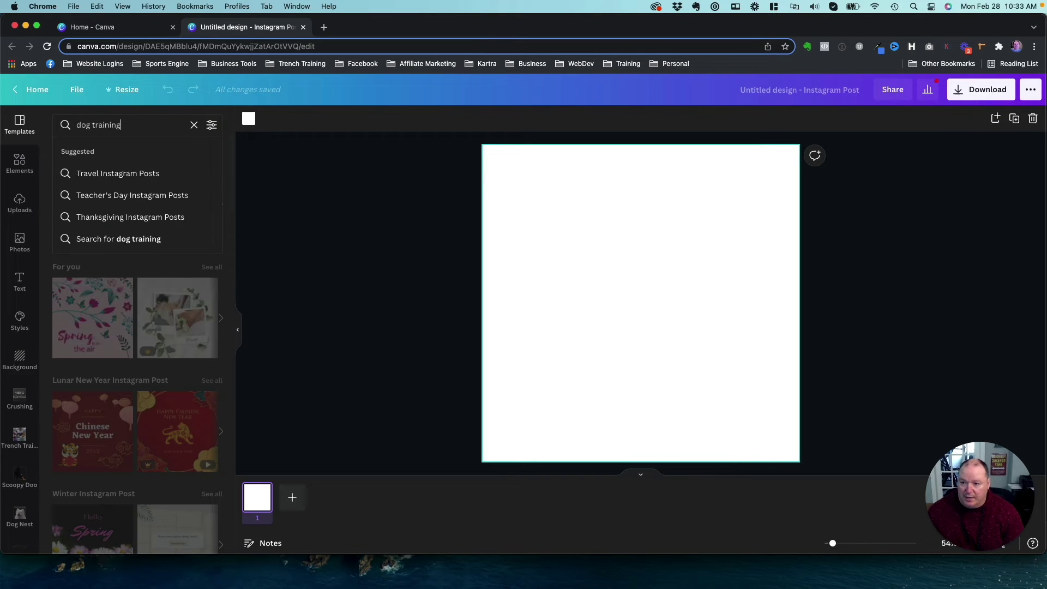
pyautogui.press('Return')
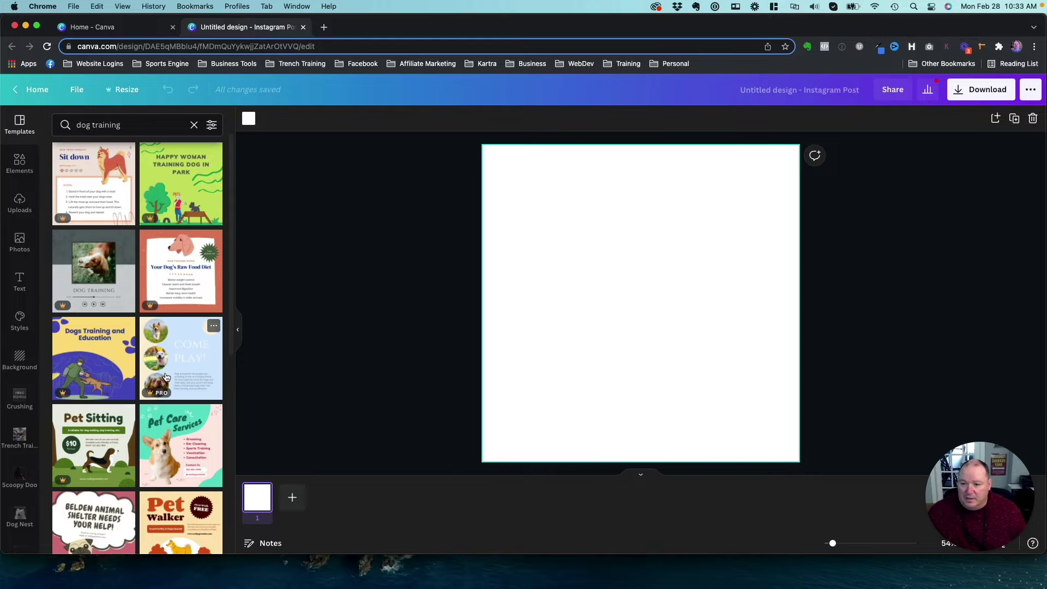
# Try the Sit down template, then apply the Pet Care Services template and inspect its elements
pyautogui.click(93, 180)
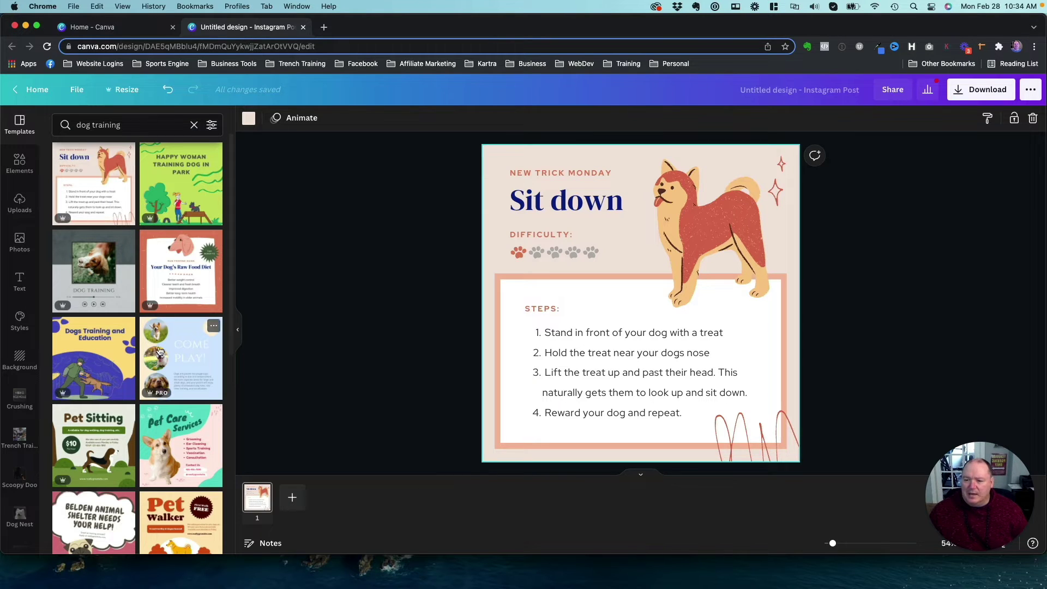
pyautogui.click(189, 447)
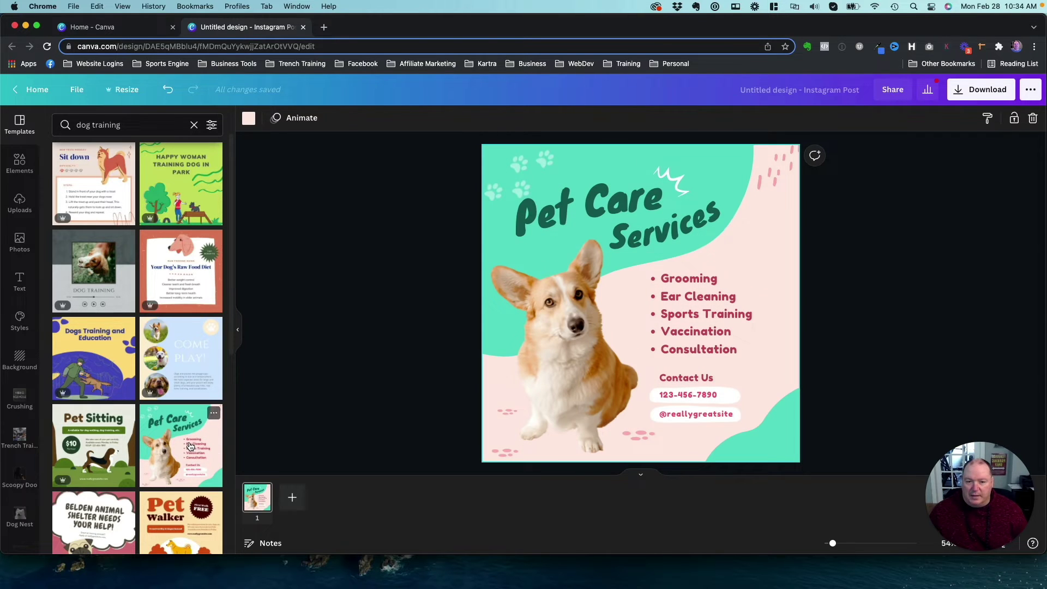
pyautogui.click(599, 209)
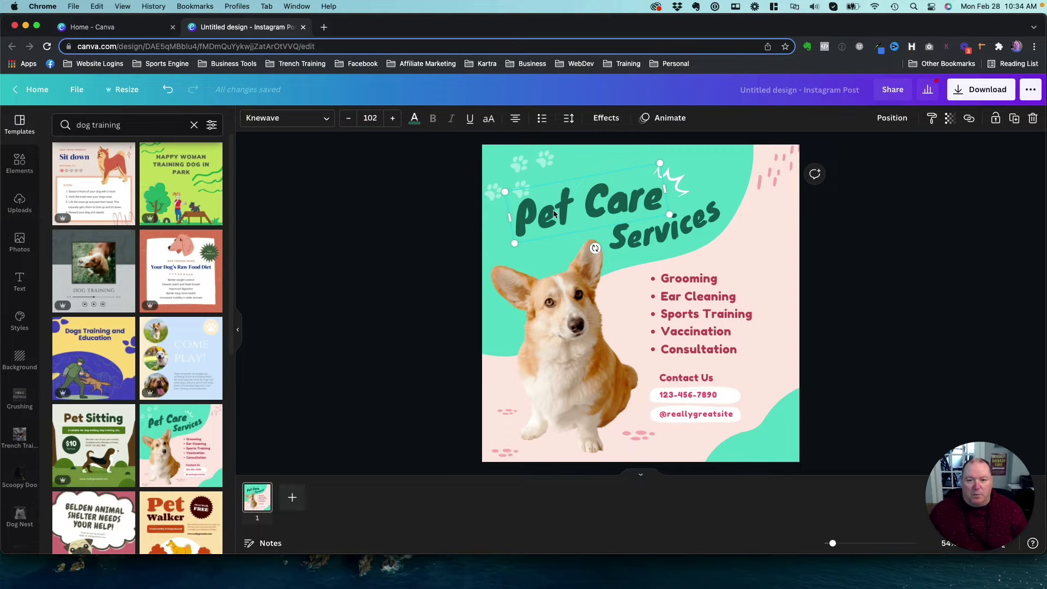
pyautogui.click(669, 239)
pyautogui.click(766, 184)
pyautogui.click(757, 198)
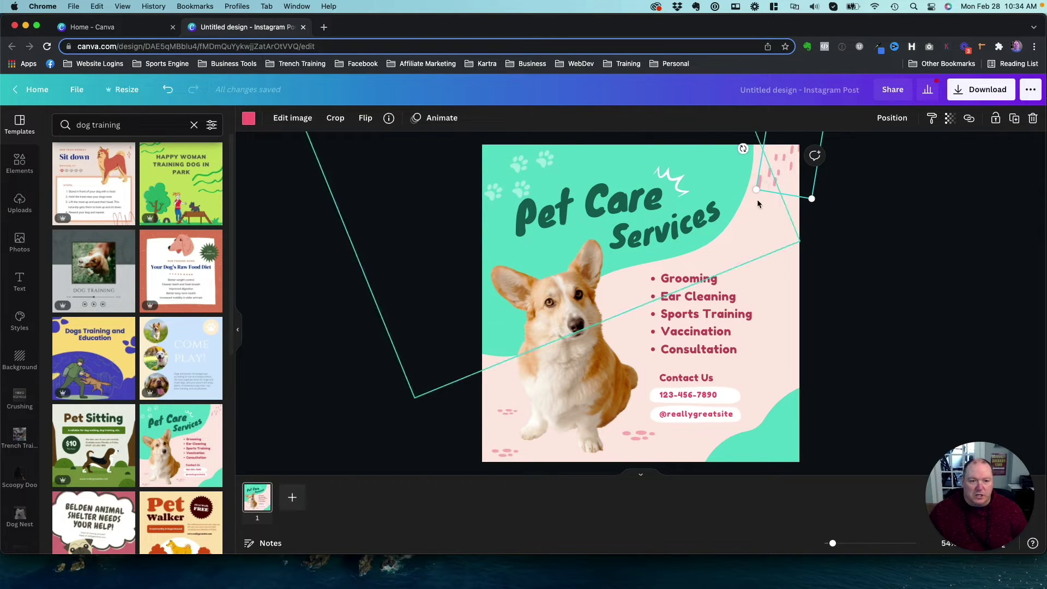
pyautogui.click(777, 186)
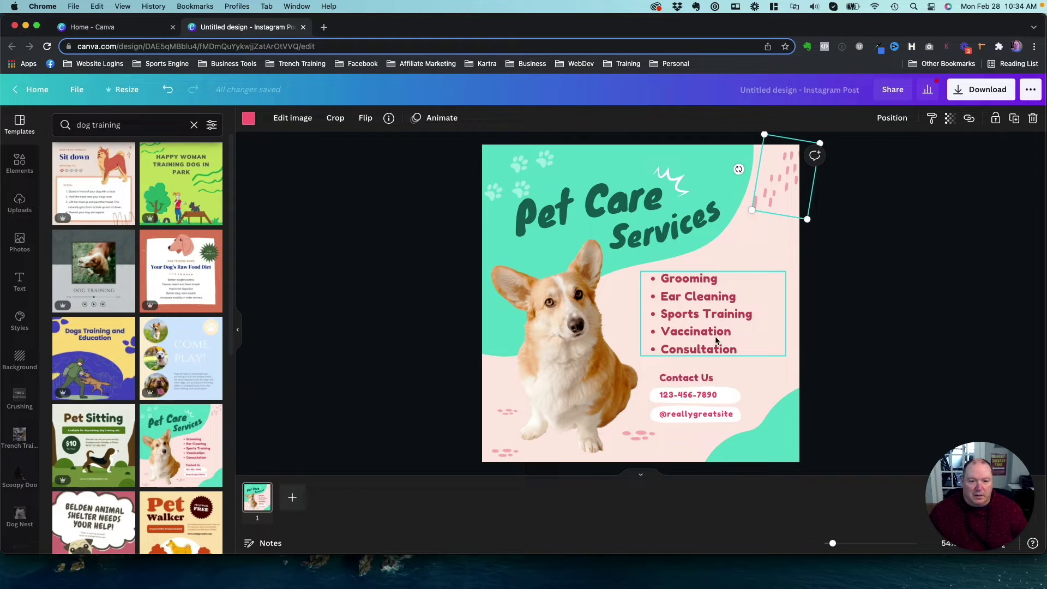
# Set the bulleted services list font to LEMON MILK LIGHT
pyautogui.click(702, 323)
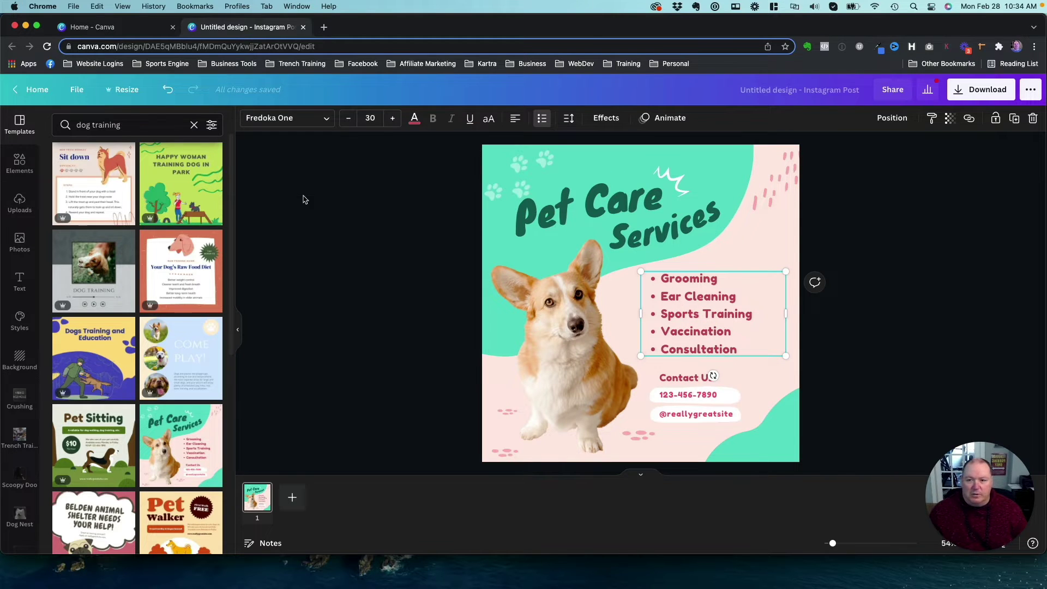
pyautogui.click(321, 123)
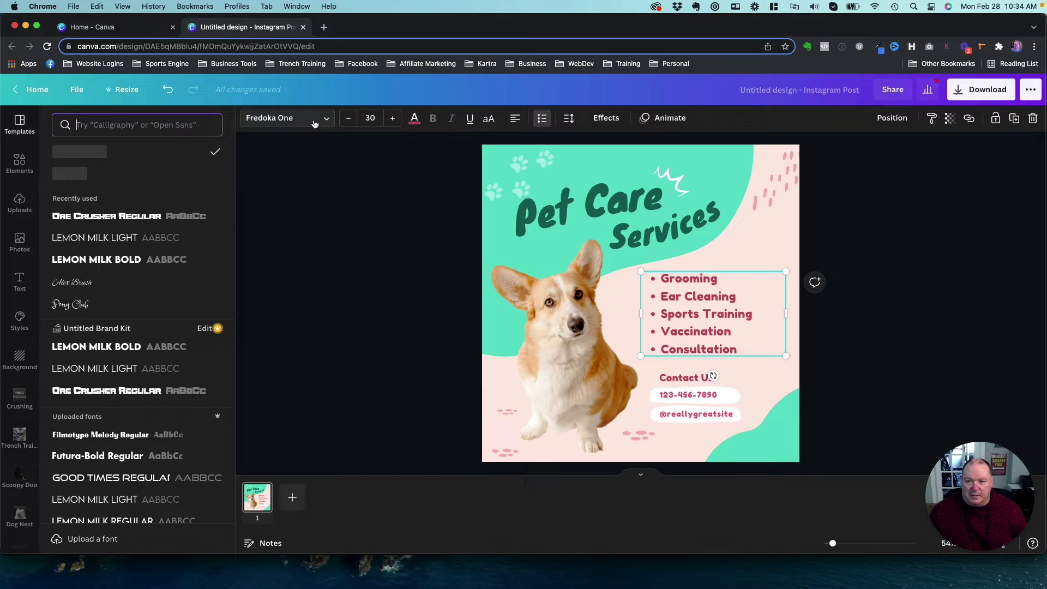
pyautogui.click(108, 244)
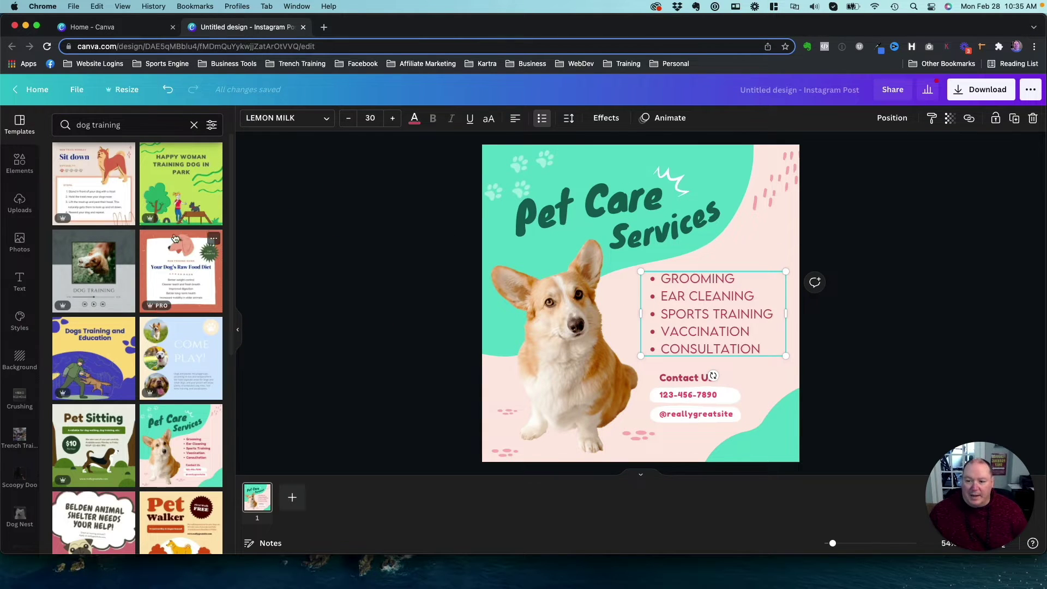
pyautogui.scroll(-5, 164, 328)
pyautogui.scroll(5, 157, 366)
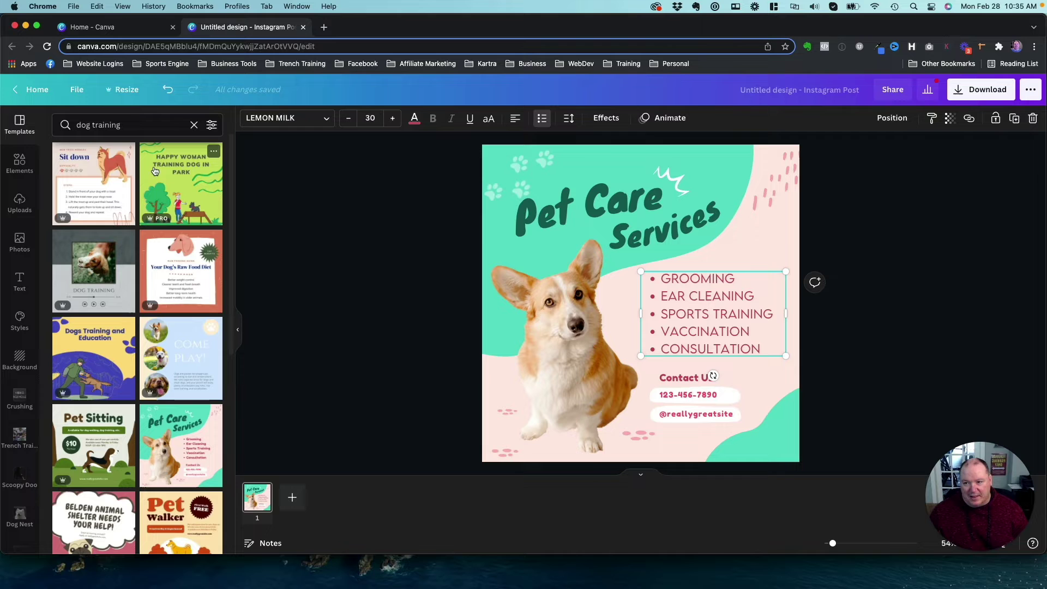
# Try the Winter Sale and Spring templates, then undo all four templates back to a blank page
pyautogui.click(194, 124)
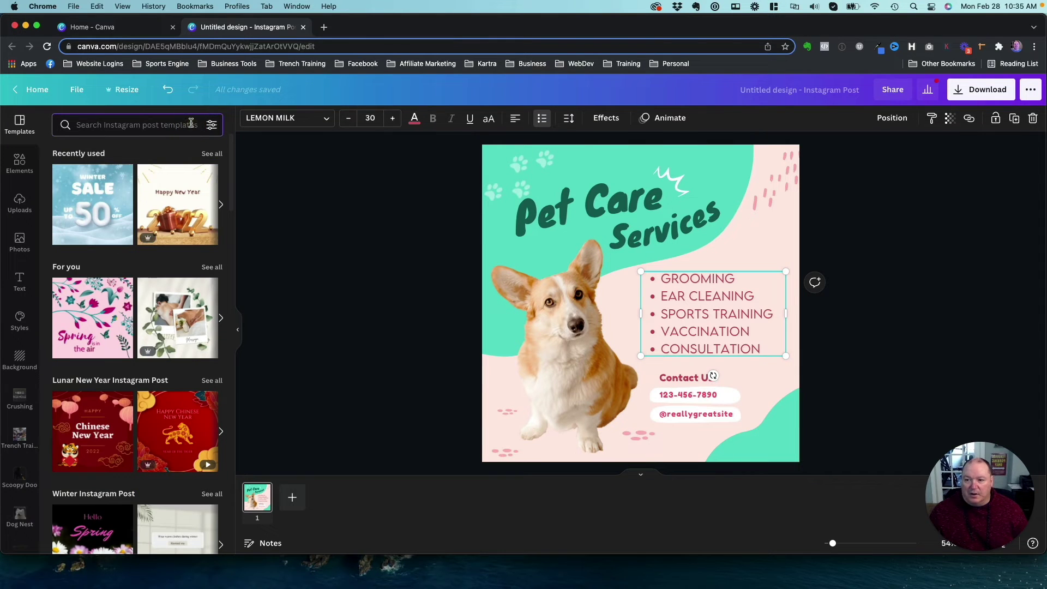
pyautogui.click(89, 208)
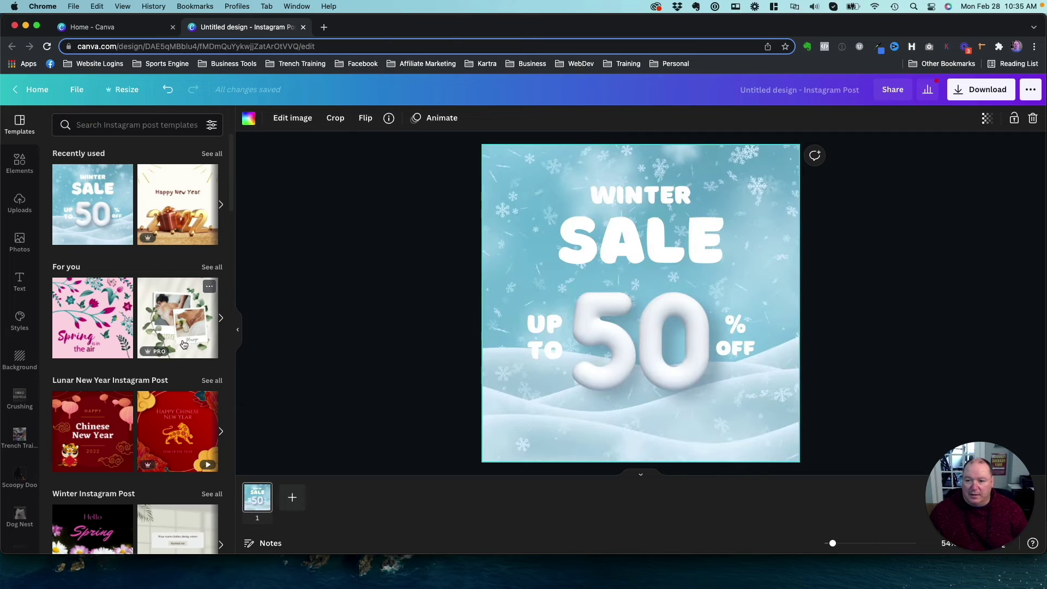
pyautogui.click(90, 331)
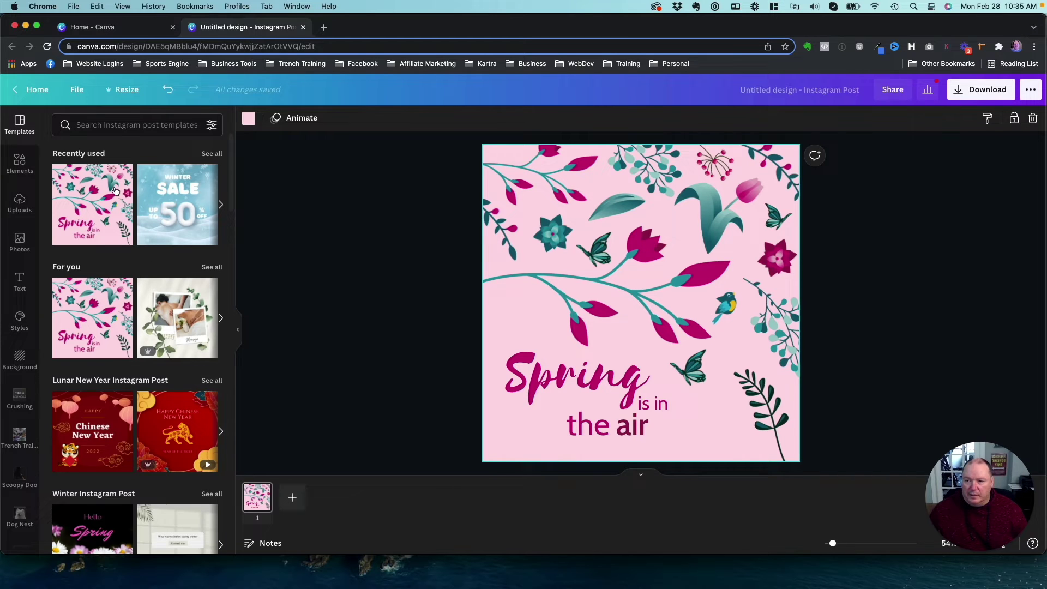
pyautogui.click(167, 90)
pyautogui.click(169, 91)
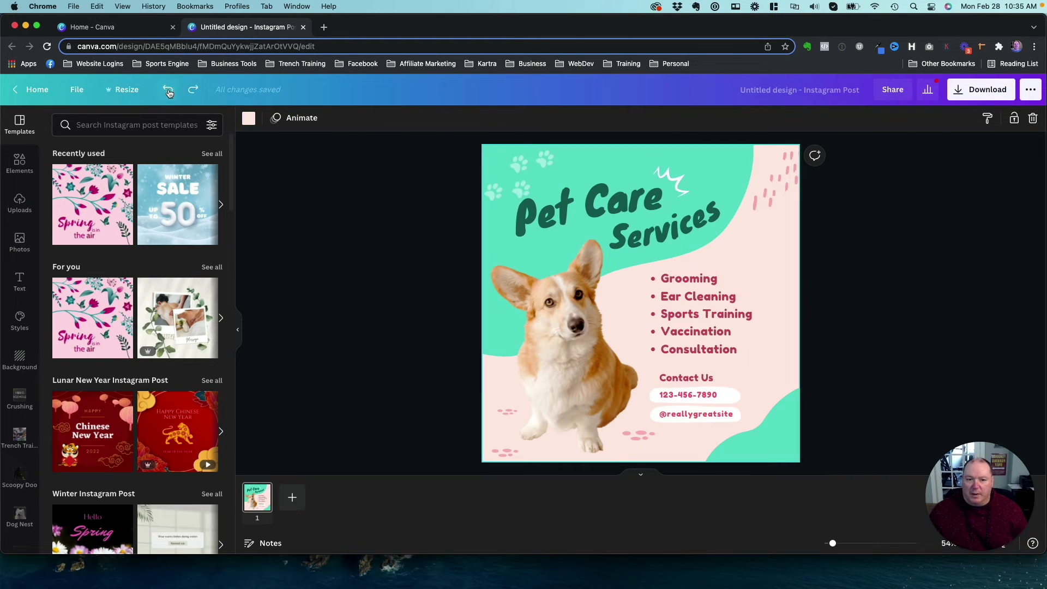
pyautogui.click(168, 91)
pyautogui.click(168, 91)
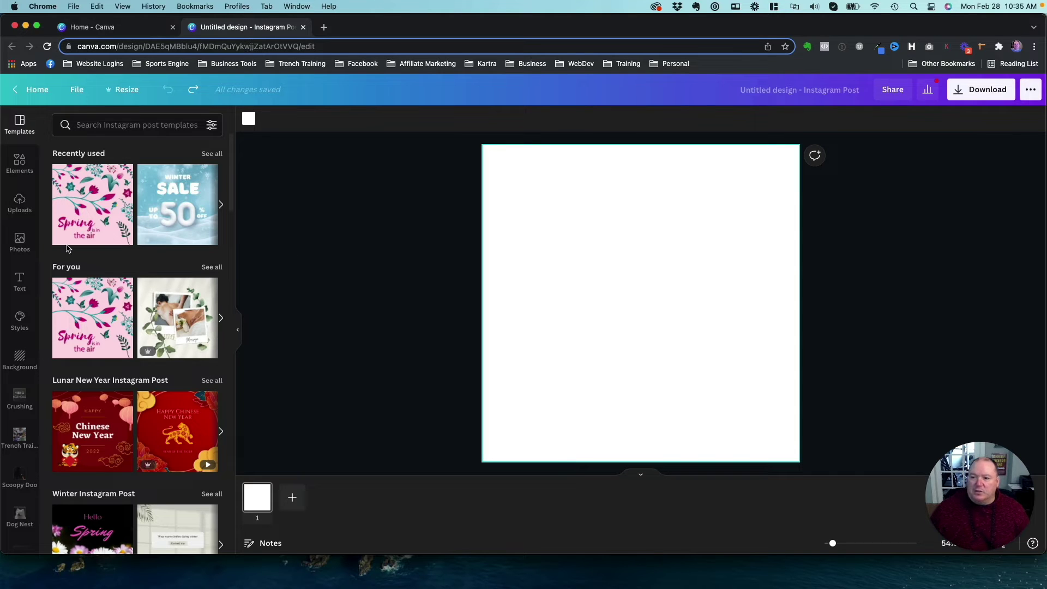
# Add the beach spaniel stock photo and stretch it to cover the whole post
pyautogui.click(18, 253)
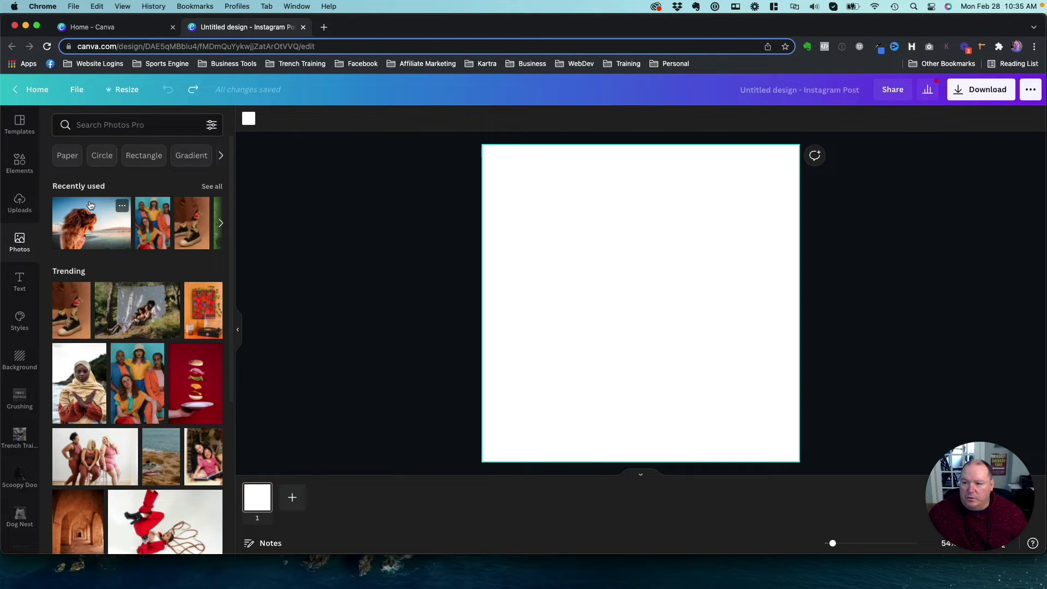
pyautogui.click(90, 219)
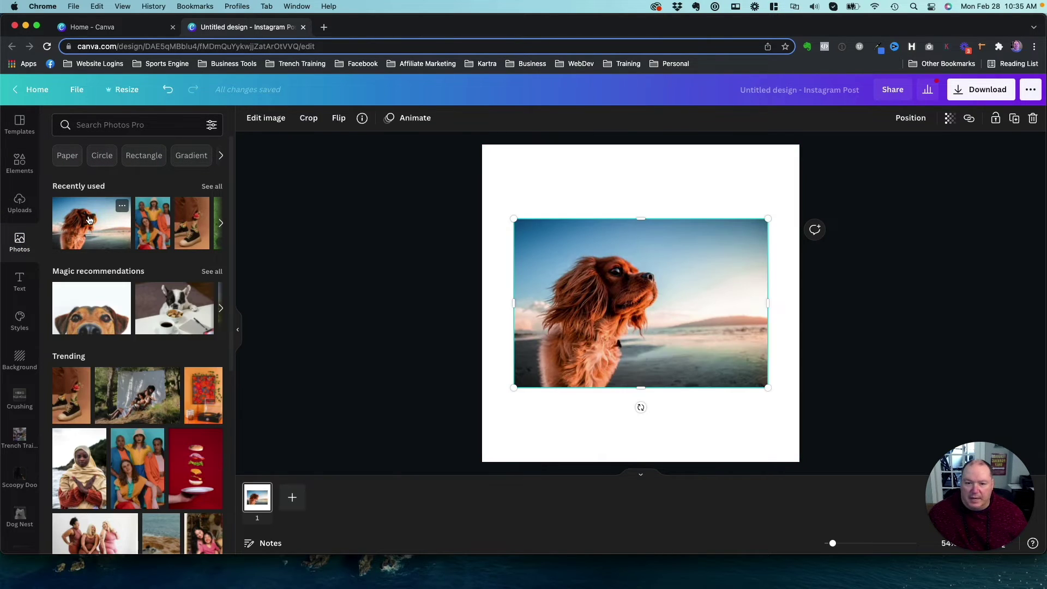
pyautogui.moveTo(553, 257); pyautogui.dragTo(495, 188)
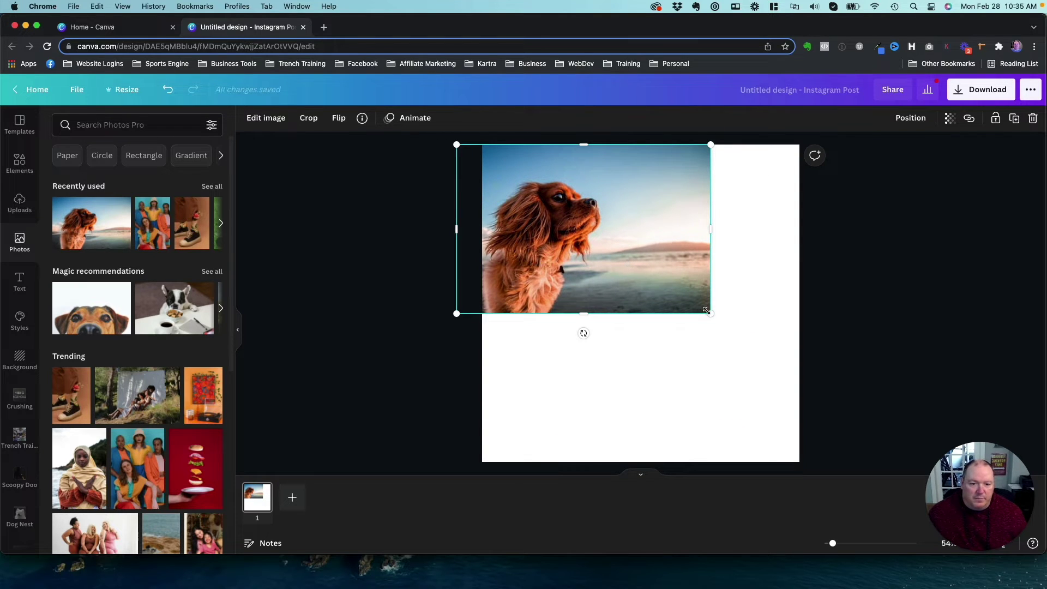
pyautogui.moveTo(706, 310); pyautogui.dragTo(949, 440)
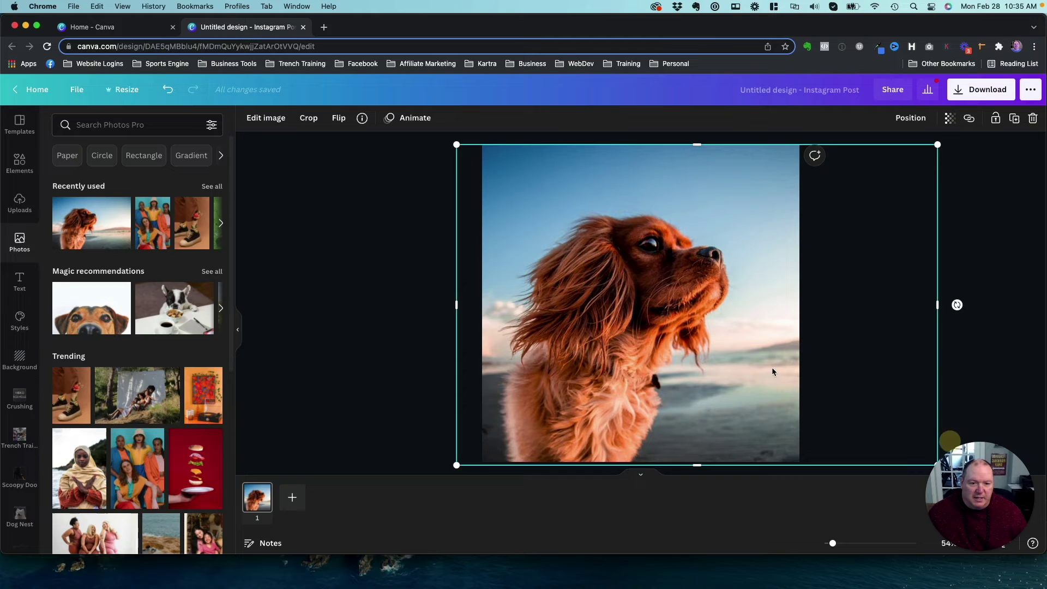
pyautogui.moveTo(718, 322); pyautogui.dragTo(678, 323)
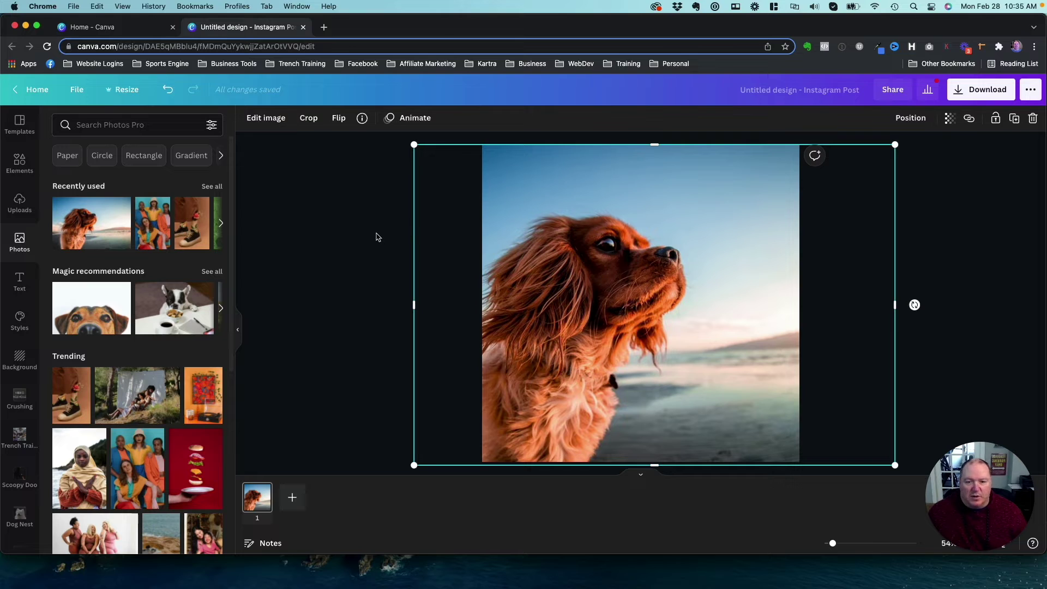
pyautogui.click(353, 235)
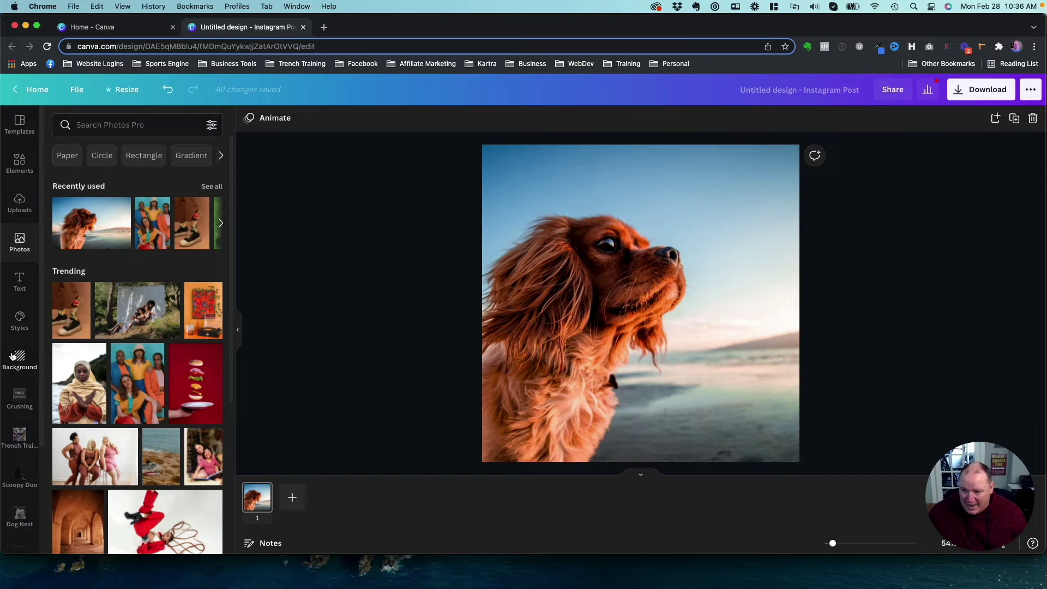
# Add The Dog Nest logo from the Brand Kit, shrunk into the bottom-right corner
pyautogui.scroll(-3, 20, 437)
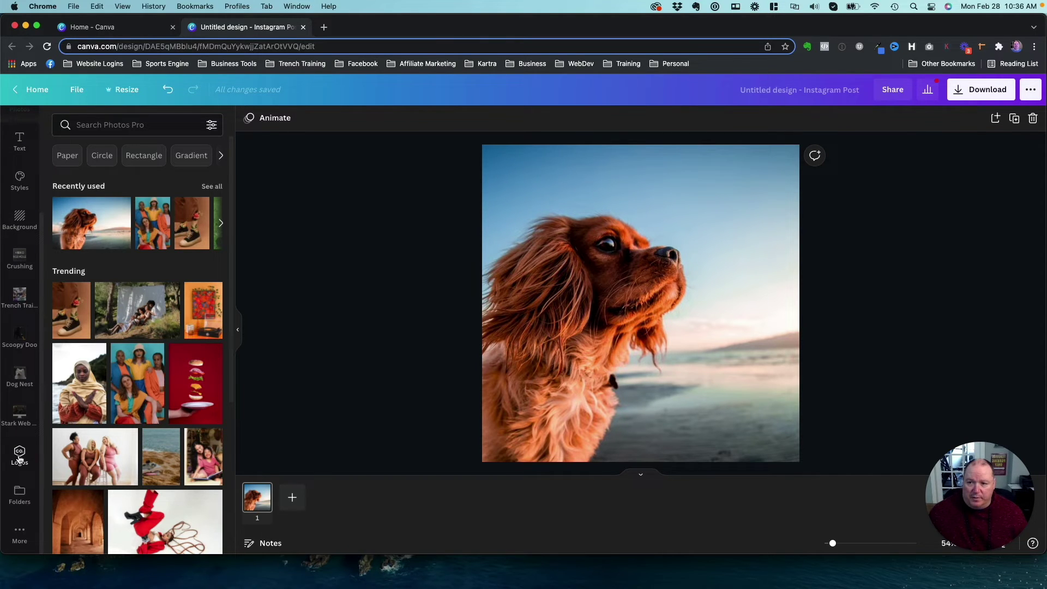
pyautogui.click(19, 455)
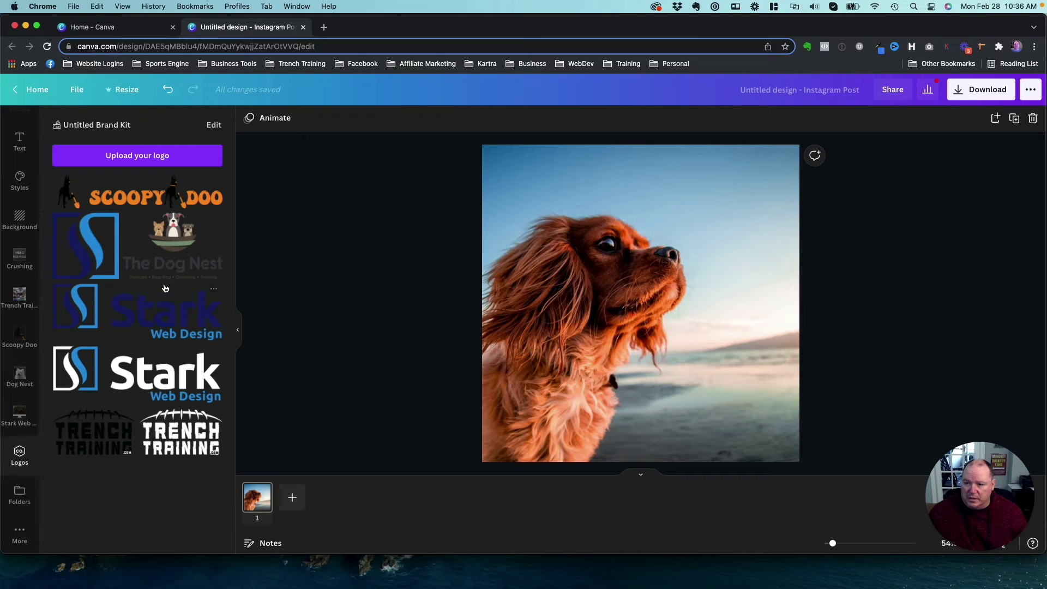
pyautogui.click(176, 255)
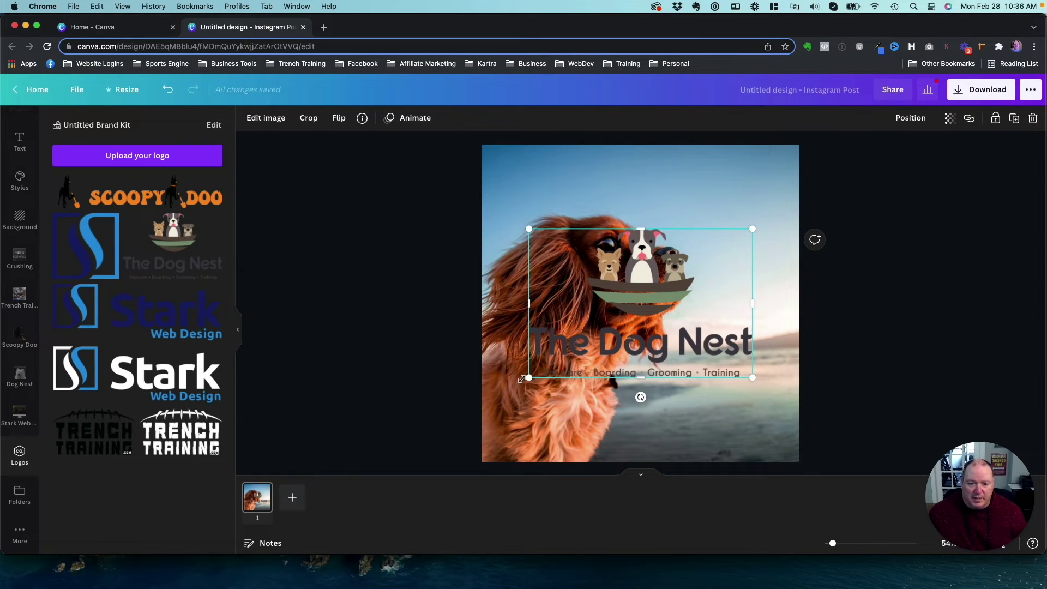
pyautogui.moveTo(521, 379); pyautogui.dragTo(663, 288)
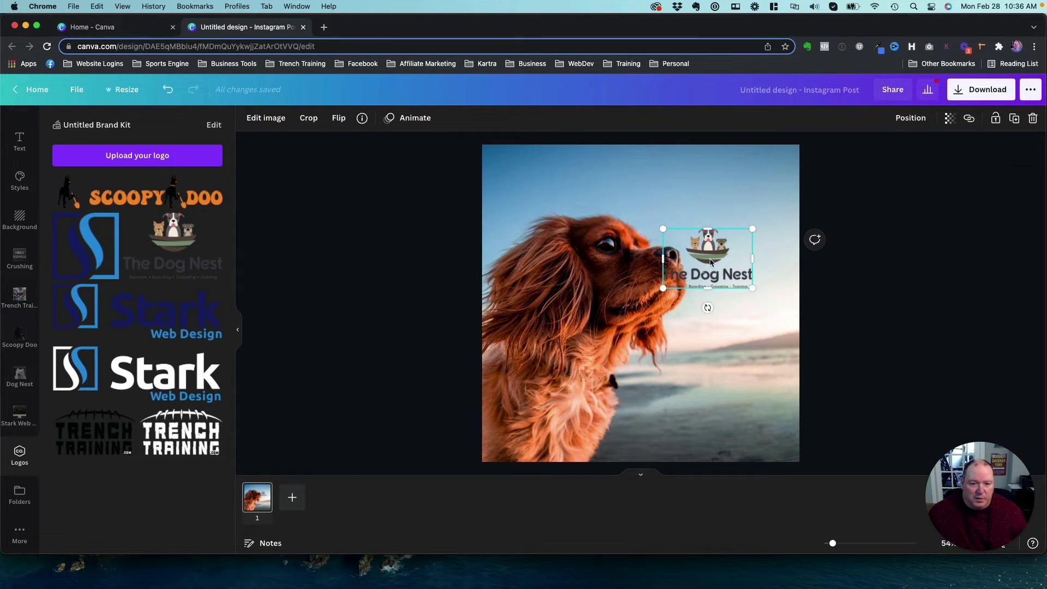
pyautogui.moveTo(711, 262); pyautogui.dragTo(751, 430)
pyautogui.moveTo(704, 400); pyautogui.dragTo(745, 419)
pyautogui.click(746, 422)
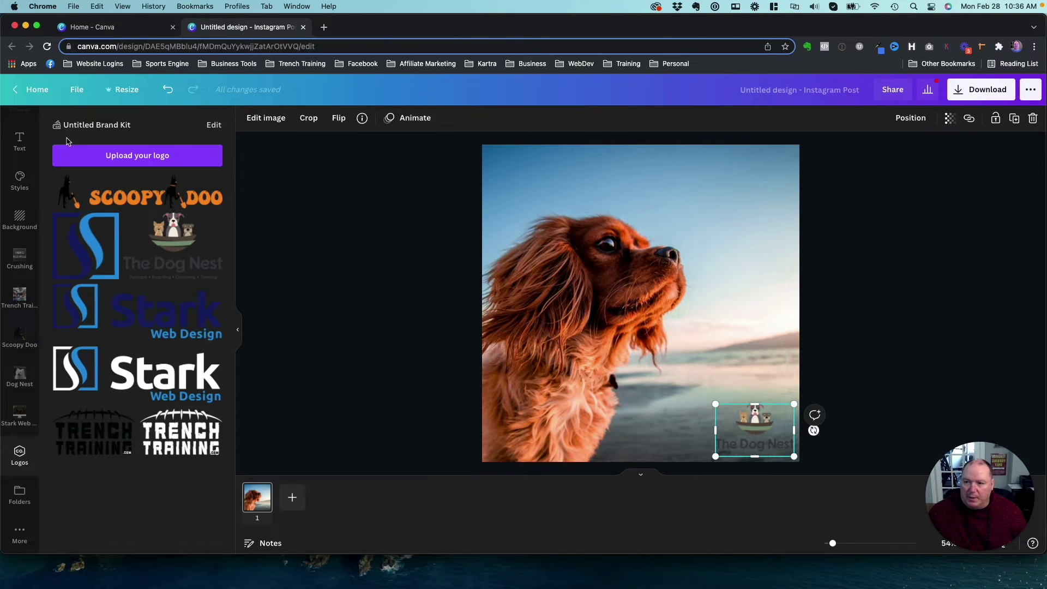
pyautogui.scroll(3, 20, 174)
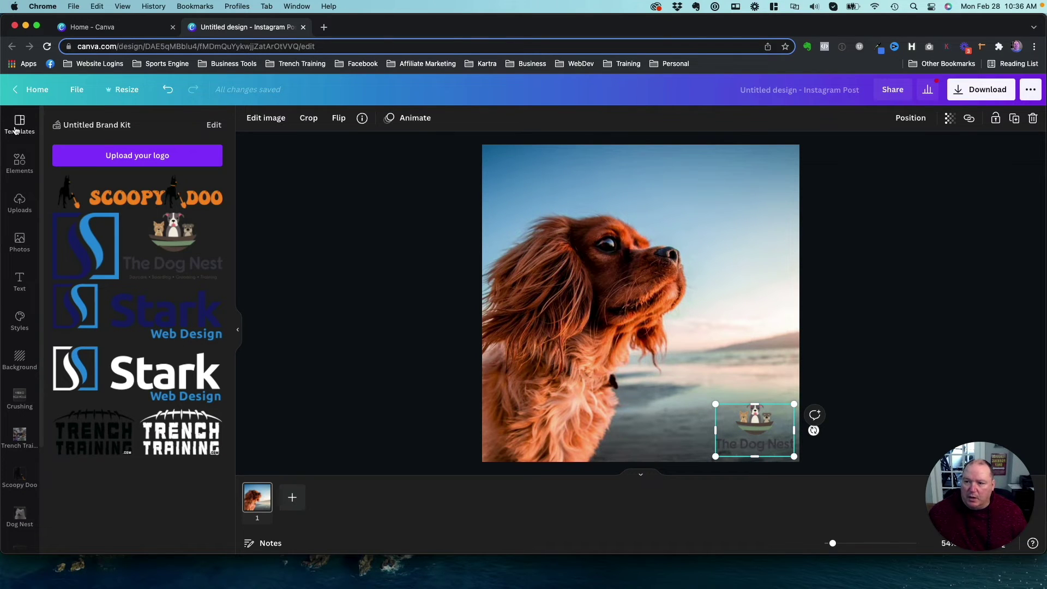
# Add a square shape and resize it into a small rectangle at the lower right
pyautogui.click(19, 162)
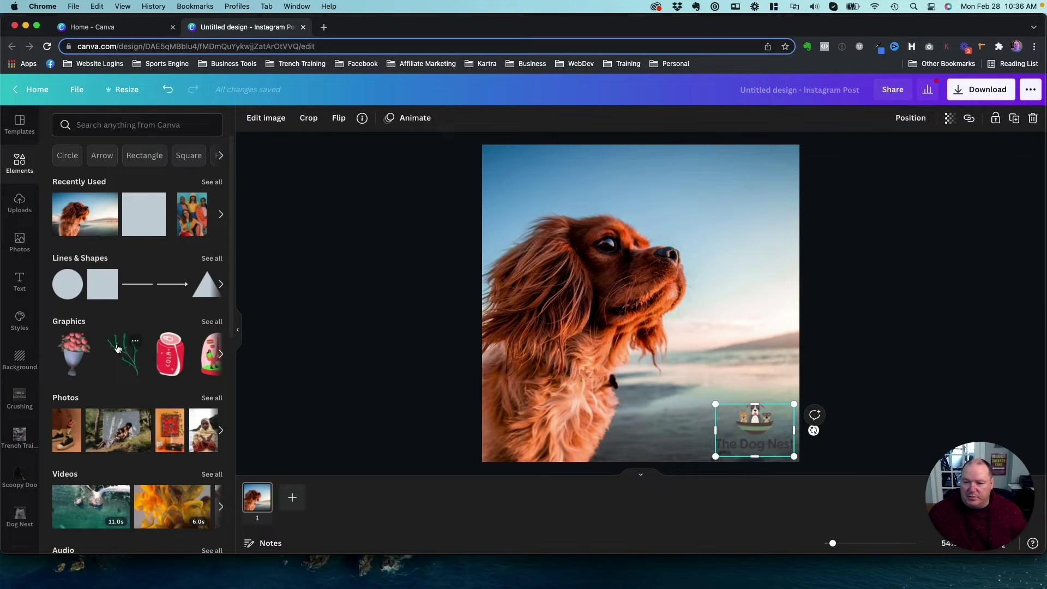
pyautogui.scroll(-1, 167, 376)
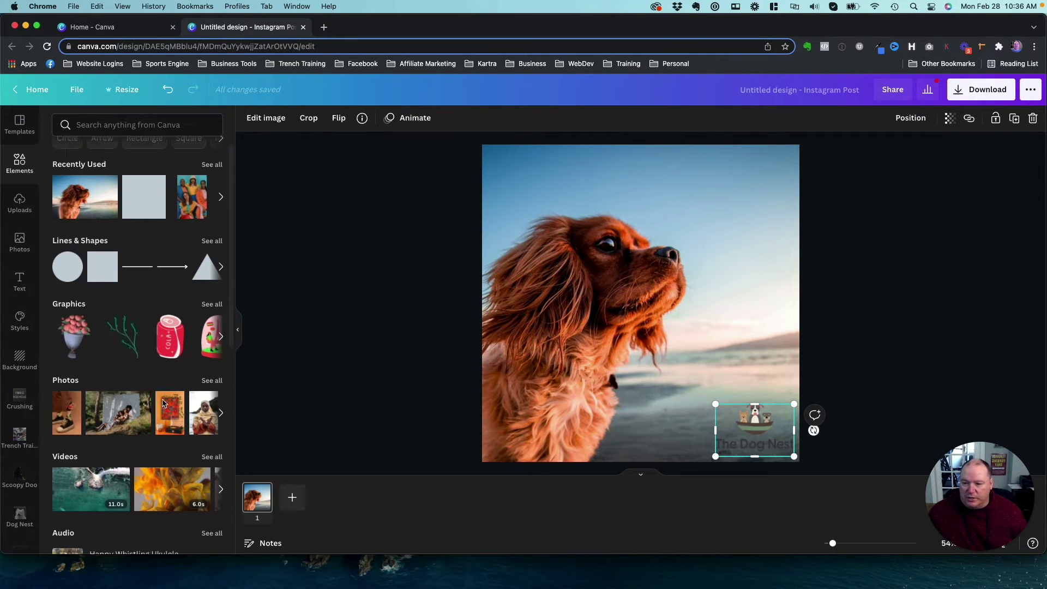
pyautogui.scroll(1, 169, 365)
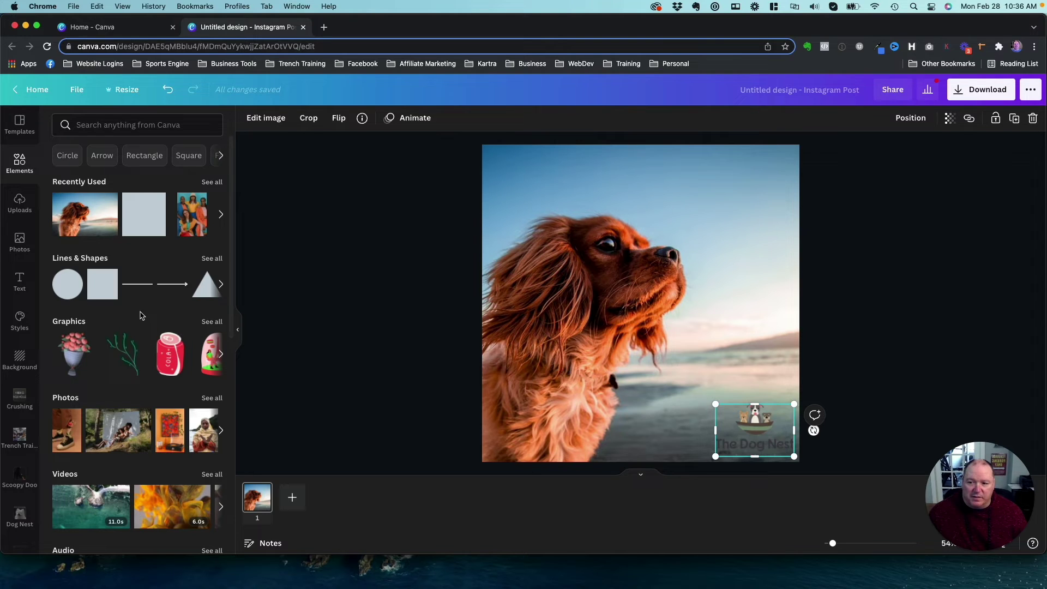
pyautogui.click(97, 289)
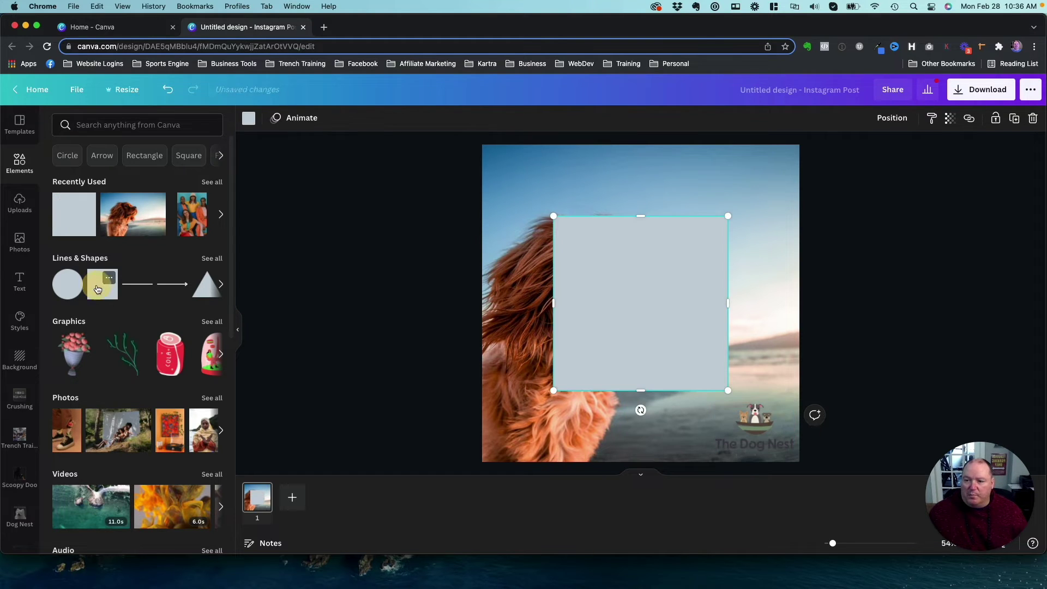
pyautogui.moveTo(553, 216); pyautogui.dragTo(638, 302)
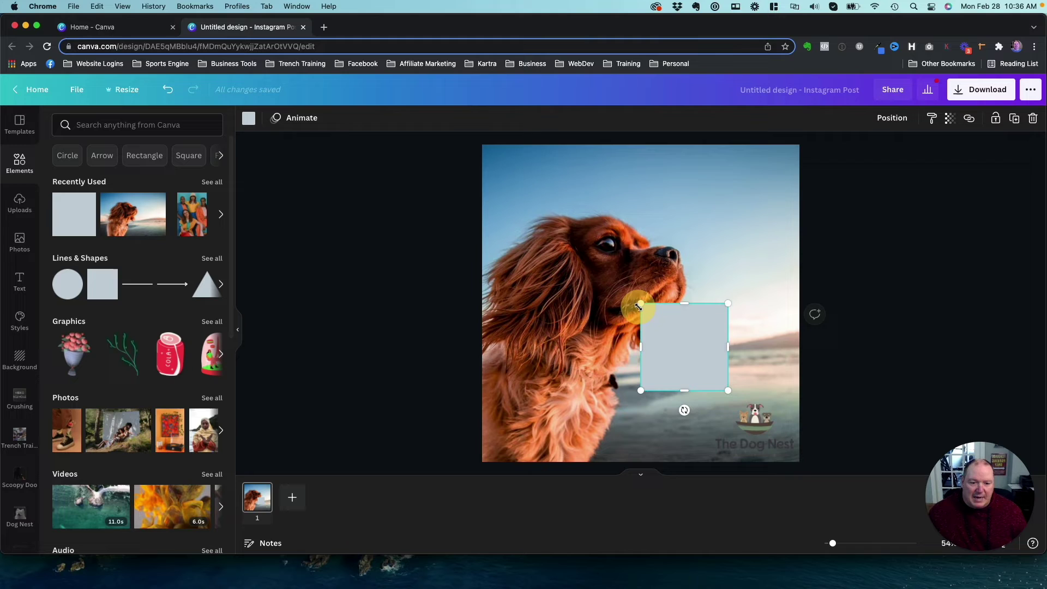
pyautogui.moveTo(689, 346); pyautogui.dragTo(729, 412)
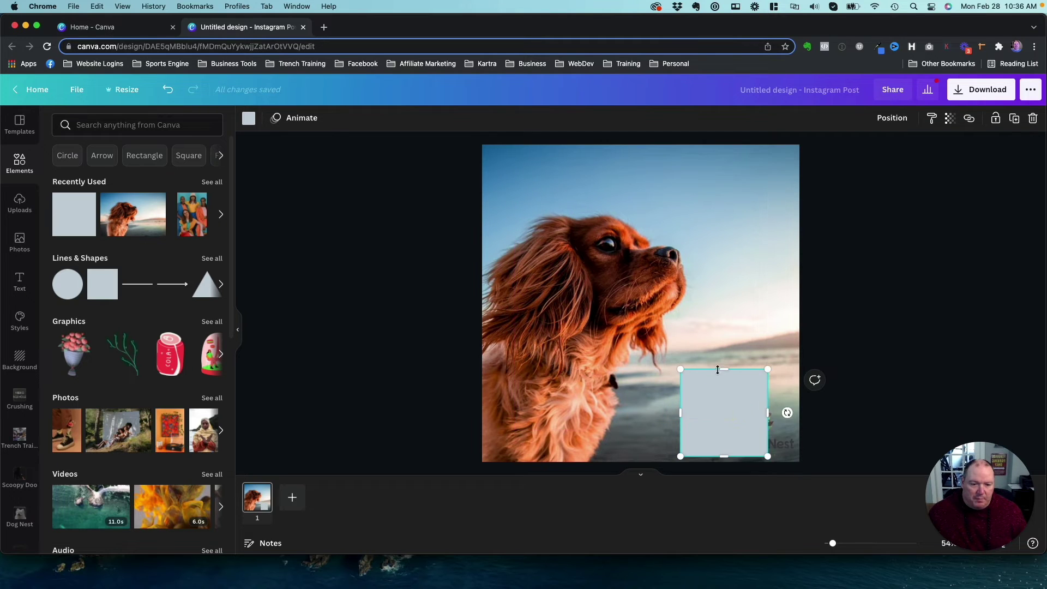
pyautogui.moveTo(723, 369); pyautogui.dragTo(724, 396)
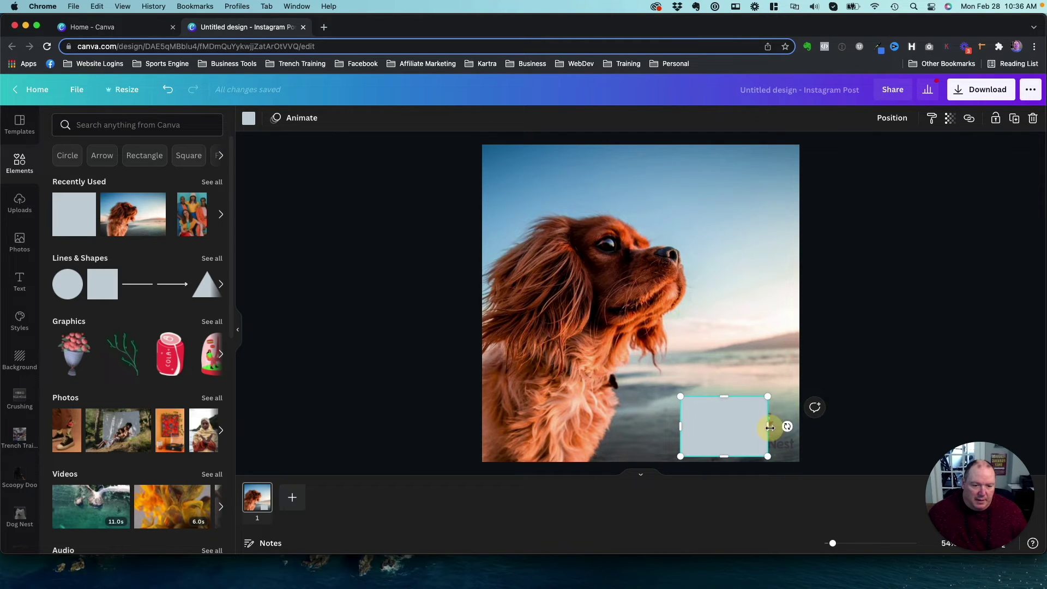
pyautogui.moveTo(767, 426); pyautogui.dragTo(799, 432)
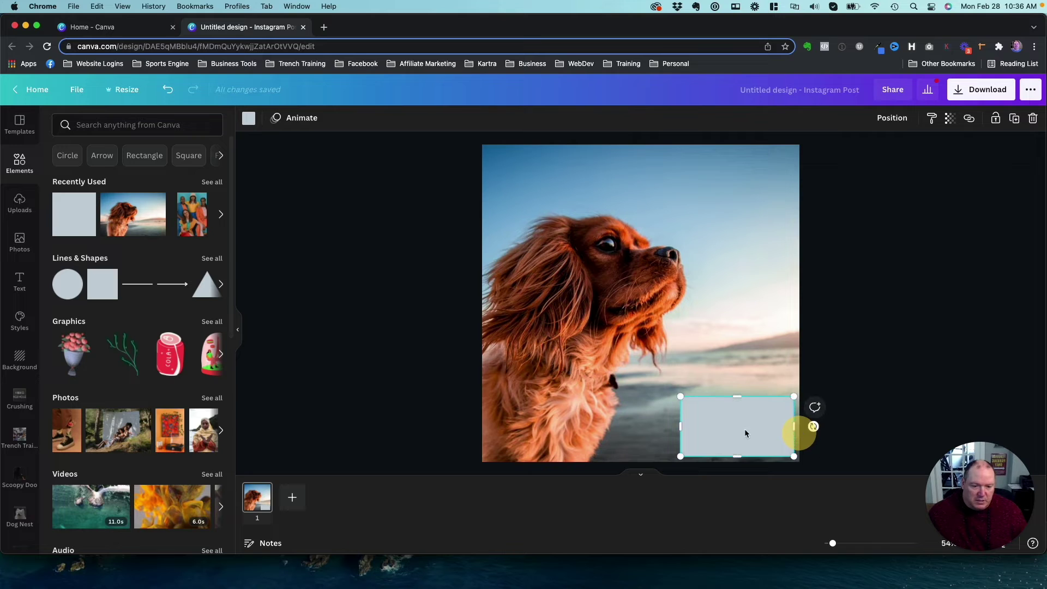
pyautogui.moveTo(681, 427); pyautogui.dragTo(693, 427)
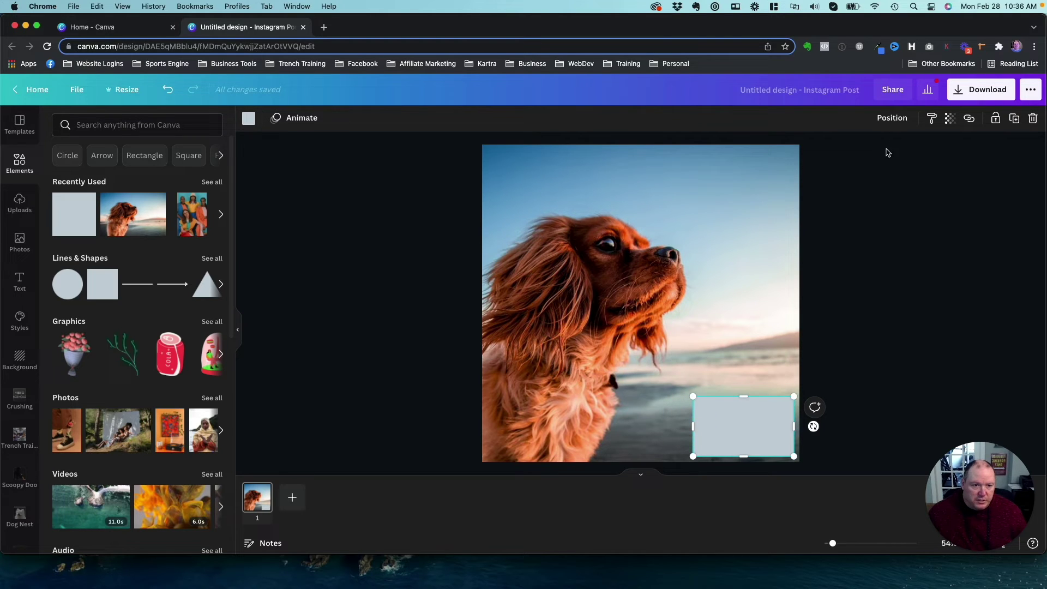
# Send the rectangle behind the logo and stretch it to the design's bottom edge
pyautogui.click(892, 118)
pyautogui.click(861, 151)
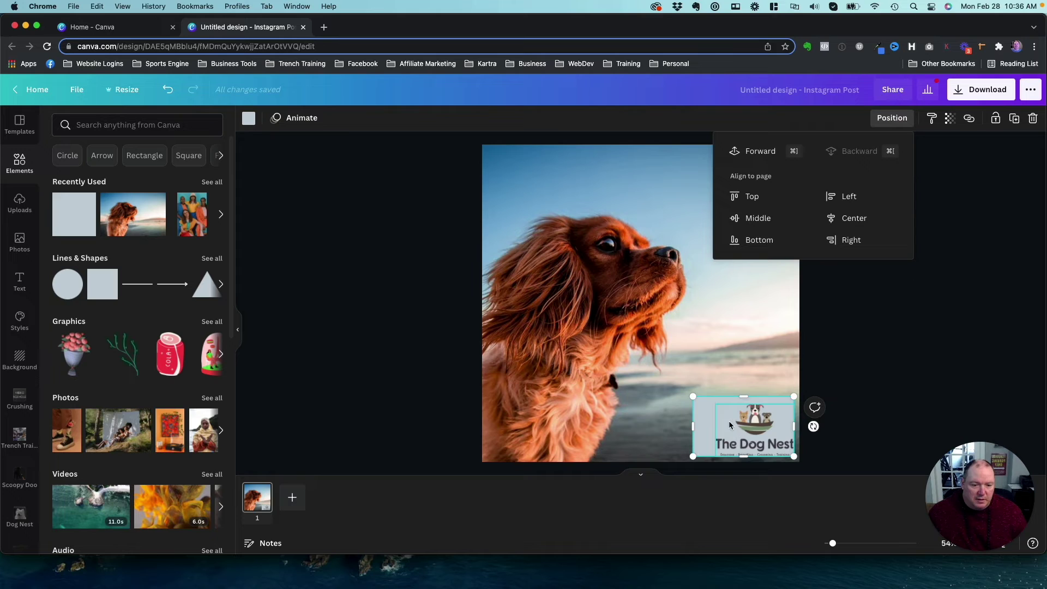
pyautogui.moveTo(693, 396); pyautogui.dragTo(754, 399)
pyautogui.moveTo(752, 461); pyautogui.dragTo(800, 431)
# Trim the logo box's left edge and change its colour to white
pyautogui.moveTo(707, 430); pyautogui.dragTo(705, 430)
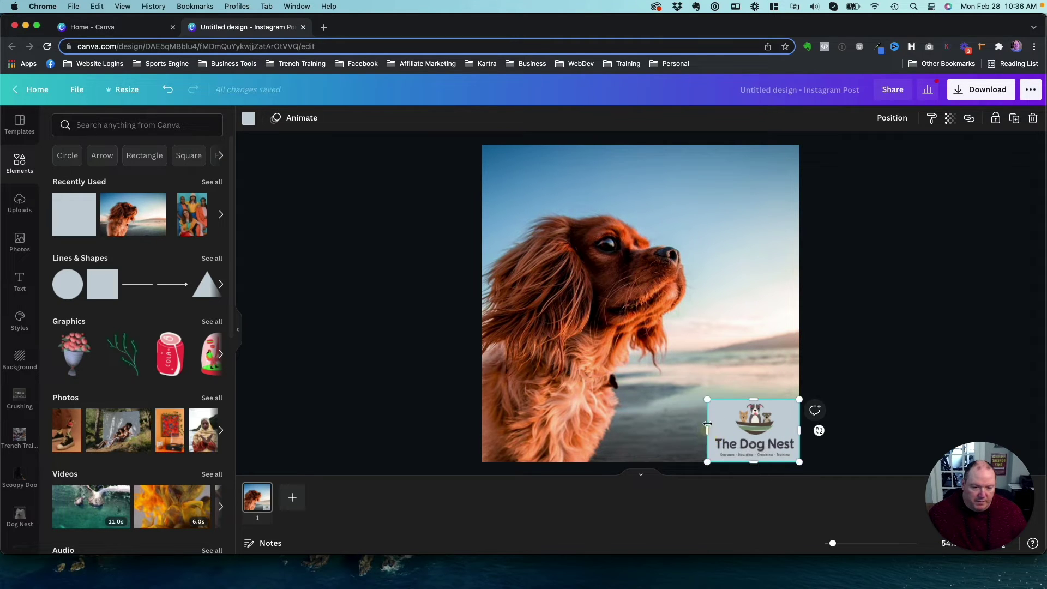
pyautogui.click(722, 361)
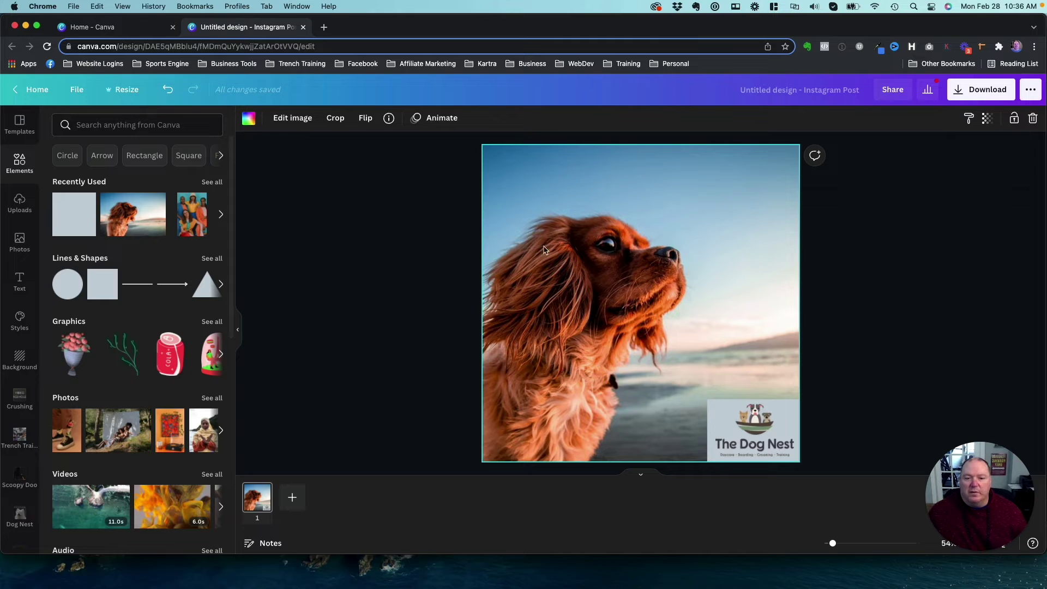
pyautogui.click(715, 410)
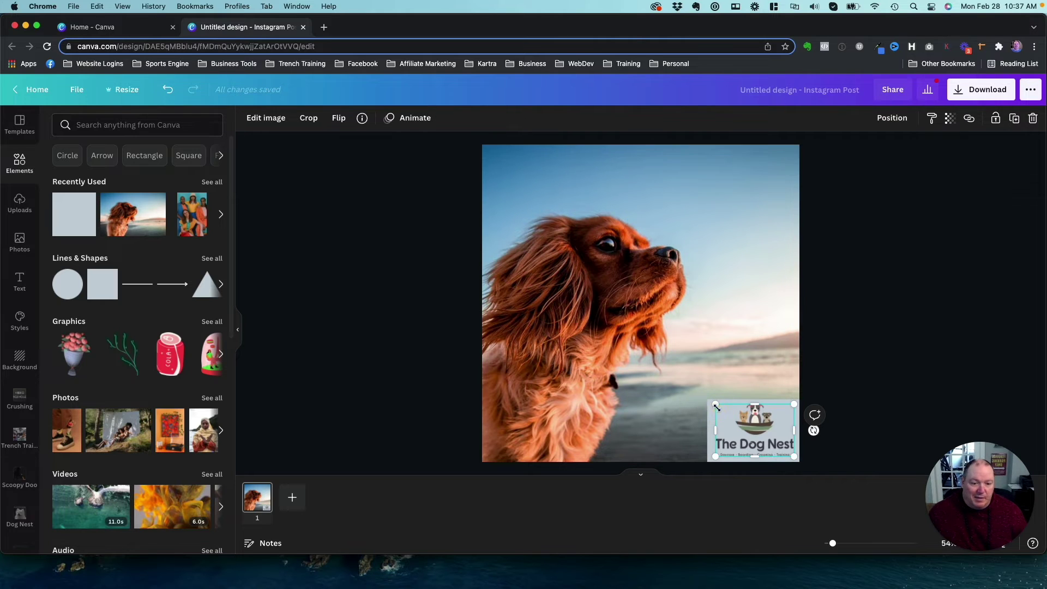
pyautogui.click(710, 414)
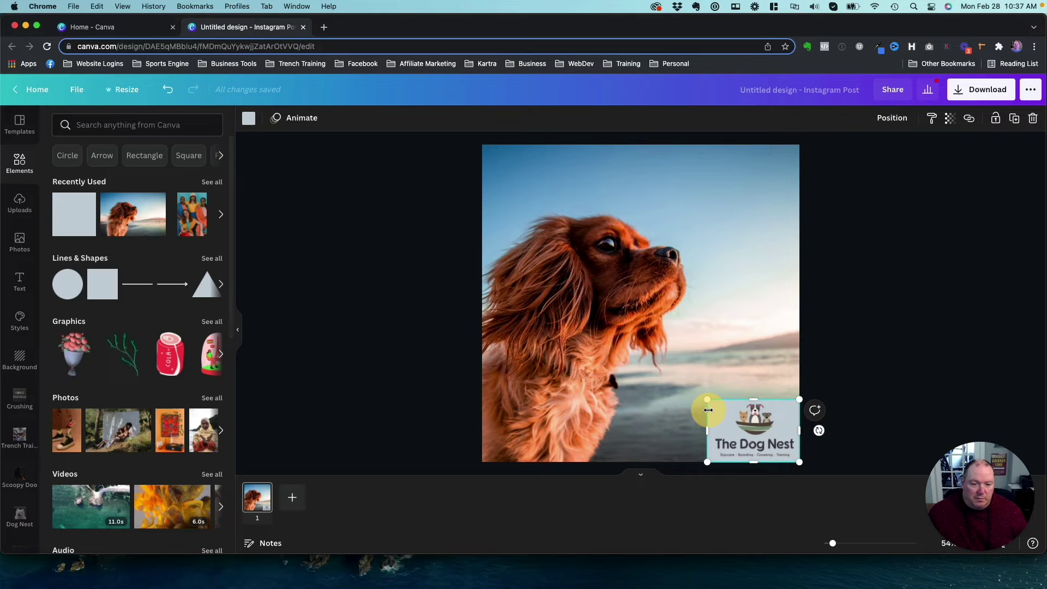
pyautogui.click(248, 118)
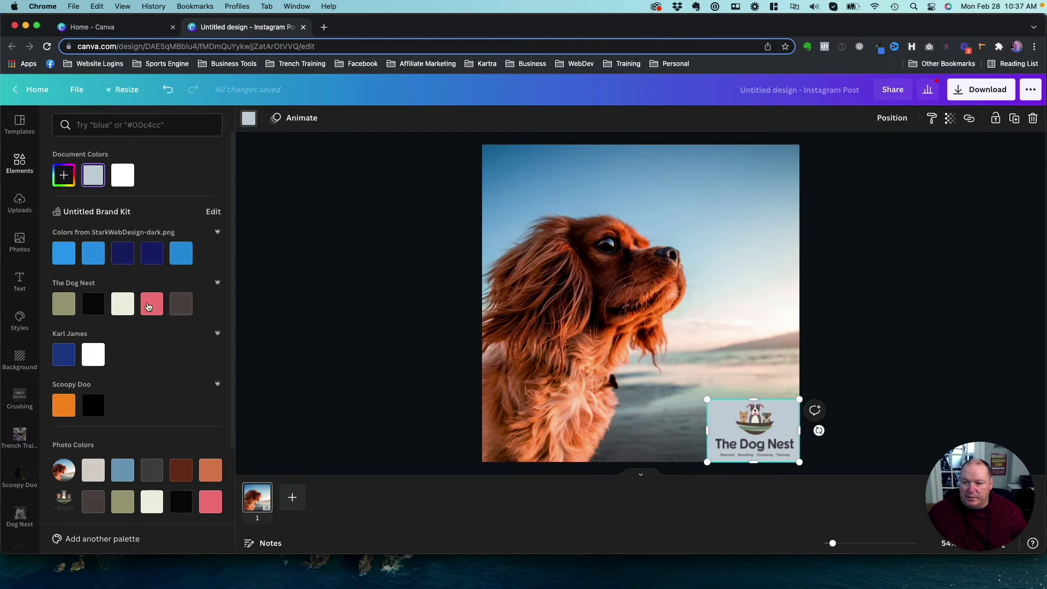
pyautogui.click(151, 306)
pyautogui.click(124, 183)
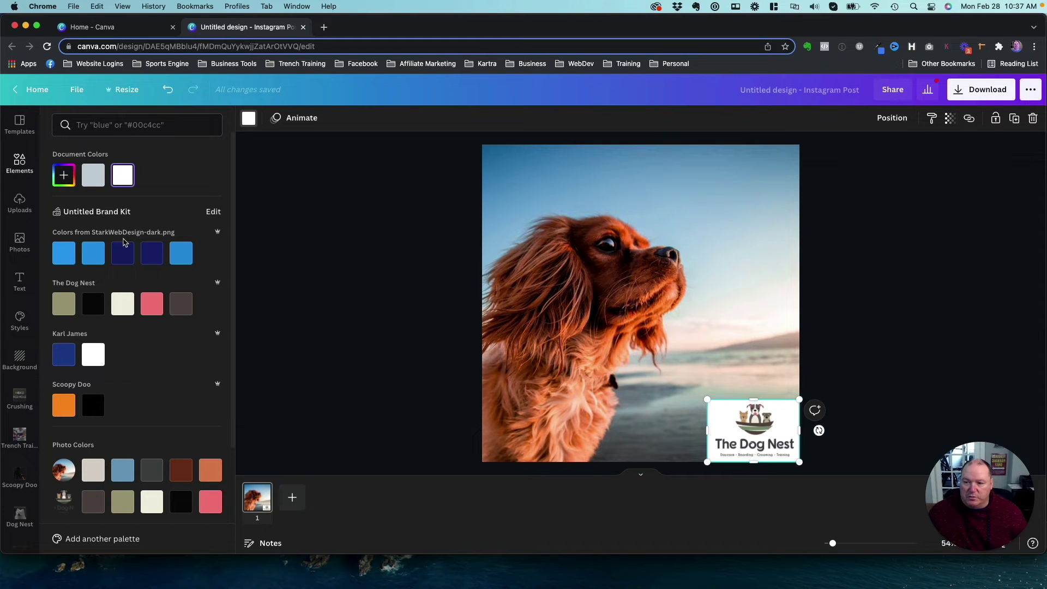
pyautogui.press('Escape')
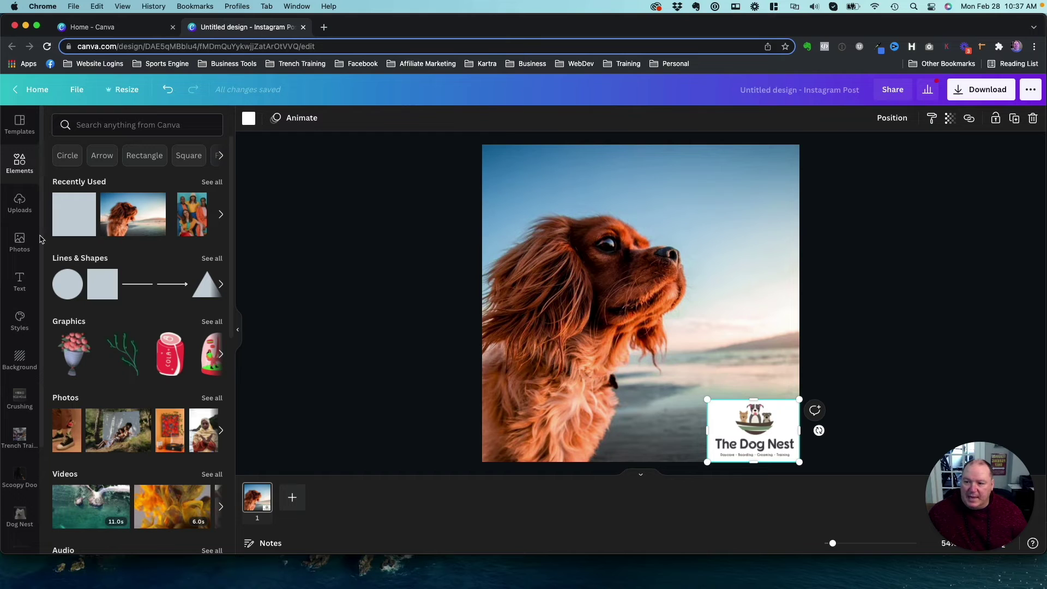
# Add a heading at the top of the post reading 'DOG DAYS OF SUMMER SALE!'
pyautogui.click(19, 289)
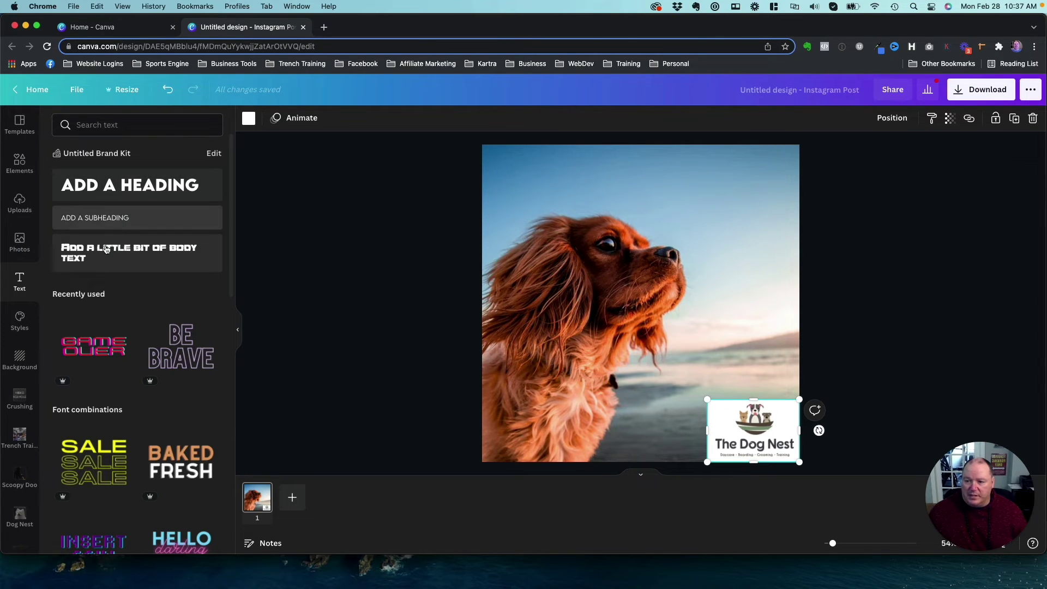
pyautogui.click(123, 185)
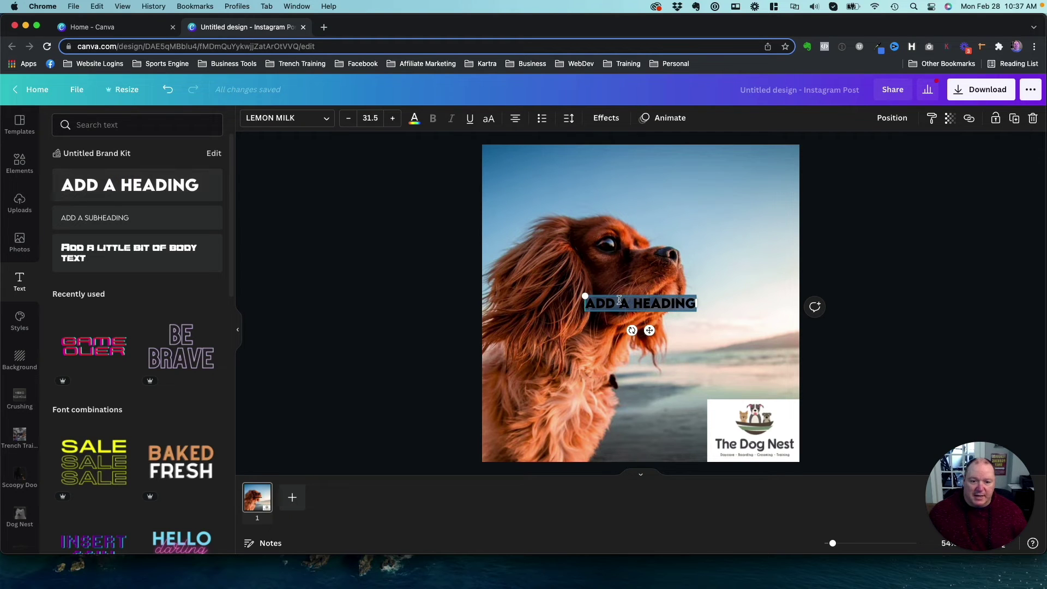
pyautogui.moveTo(637, 294); pyautogui.dragTo(691, 174)
pyautogui.click(630, 173)
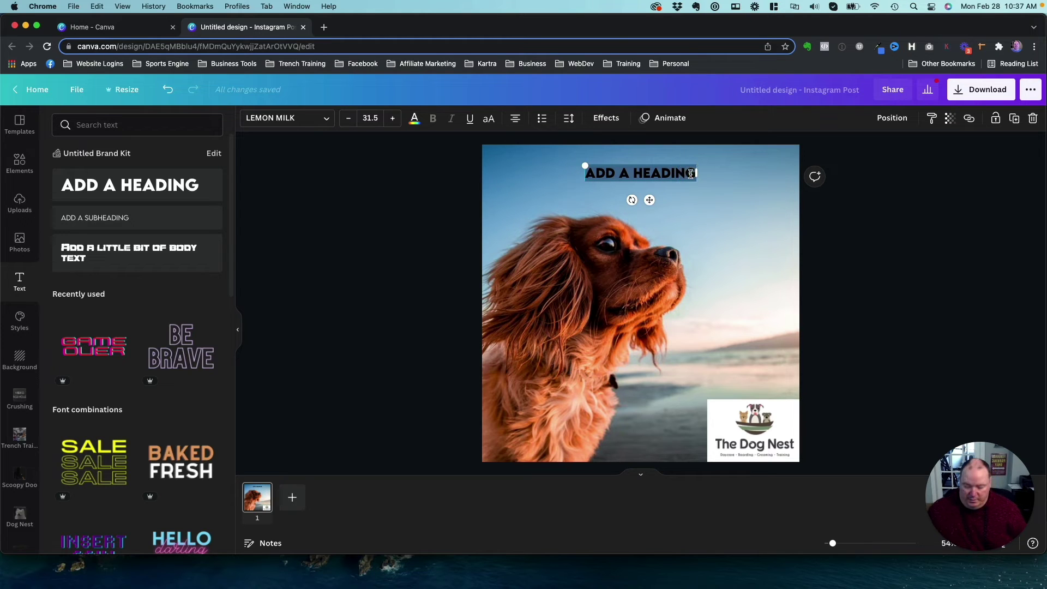
pyautogui.write('DOG DAY')
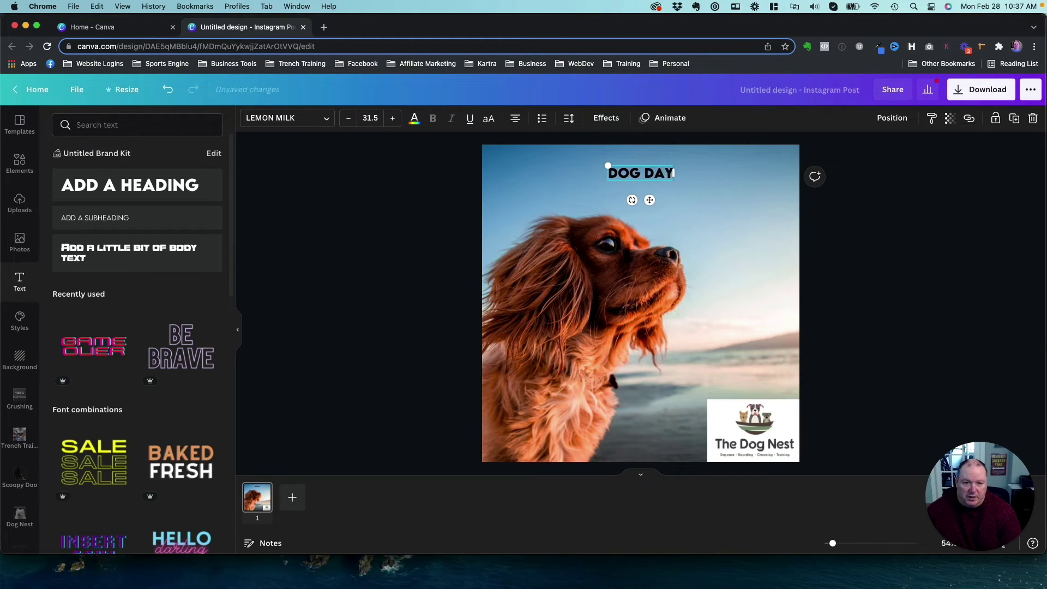
pyautogui.write('S OF SUMM')
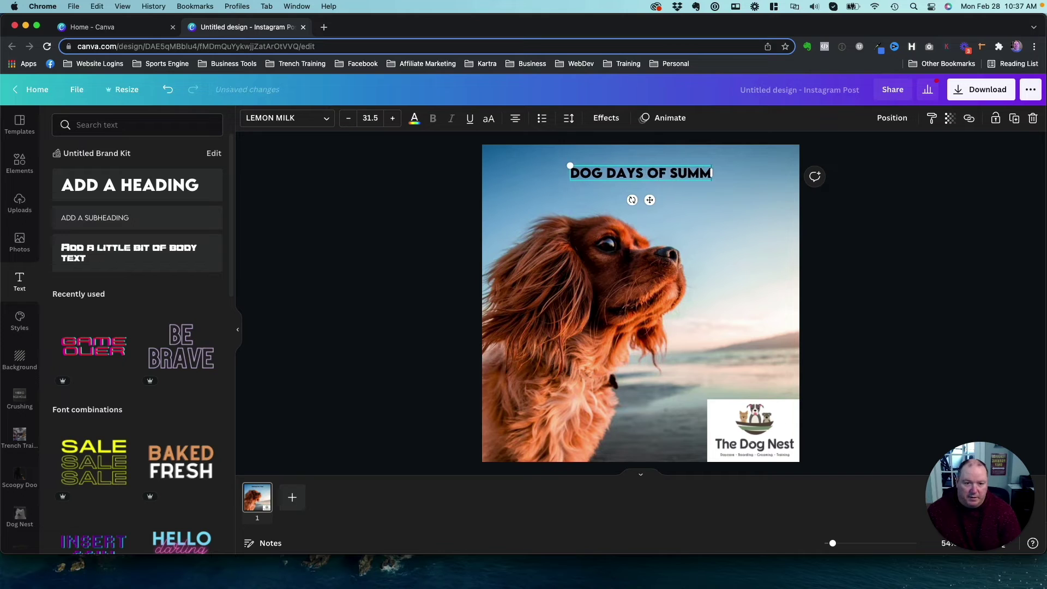
pyautogui.write('ER SALE!')
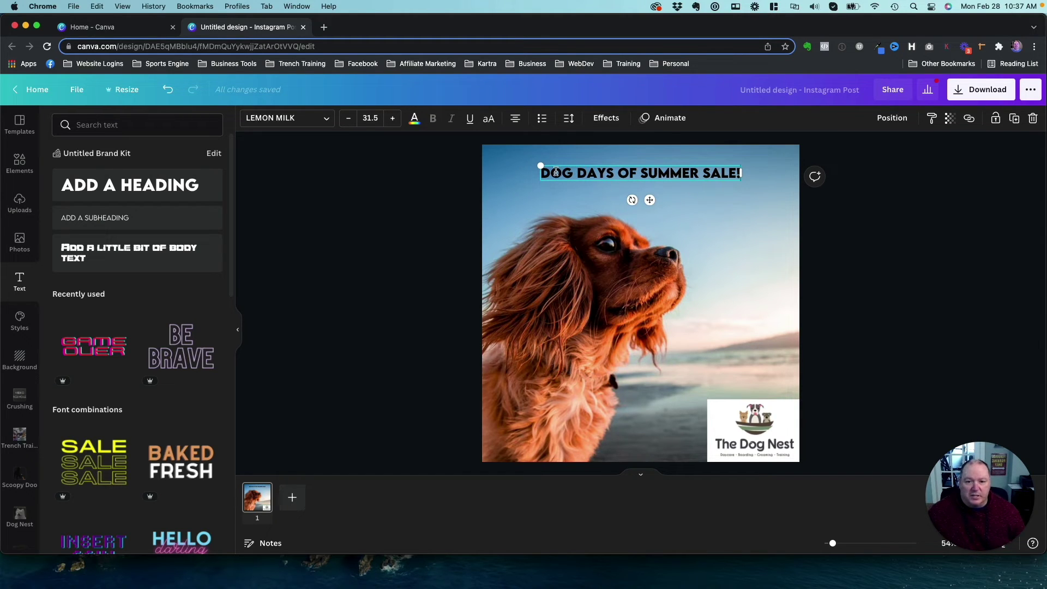
# Colour the heading text dark navy from the brand colours
pyautogui.click(547, 198)
pyautogui.click(584, 171)
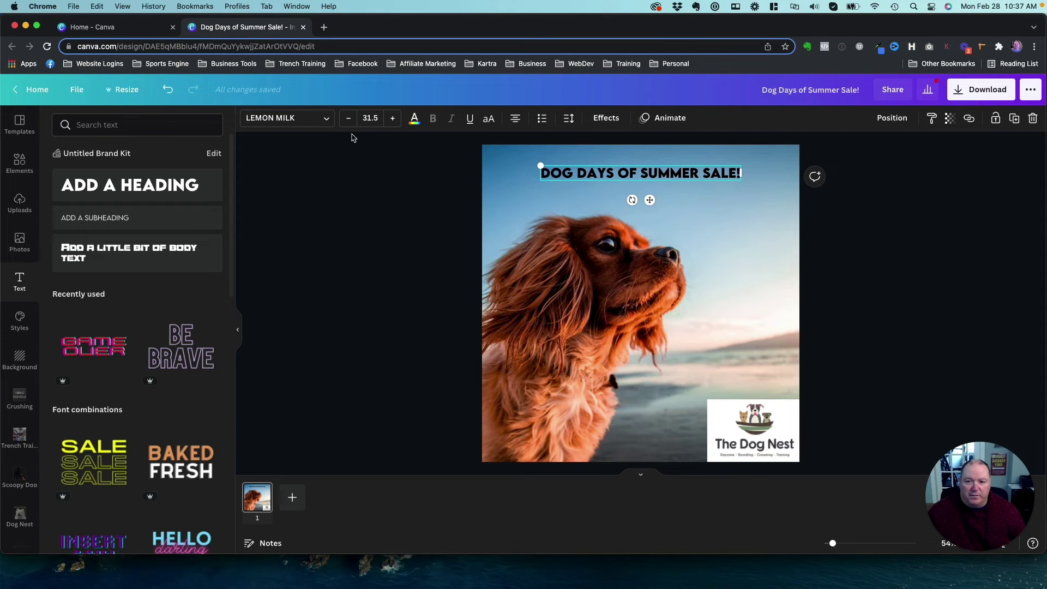
pyautogui.click(414, 119)
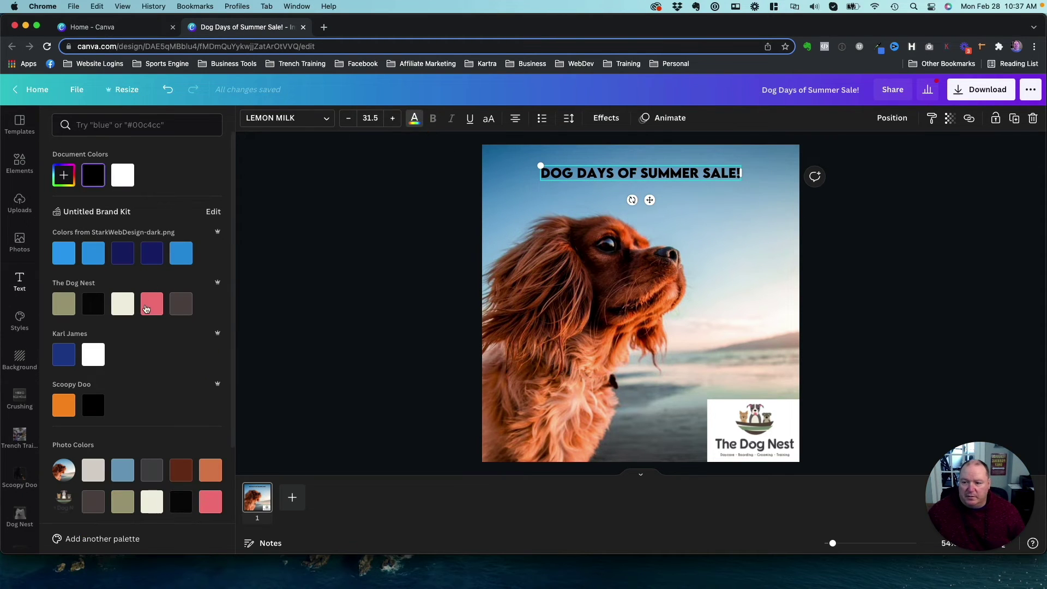
pyautogui.click(154, 312)
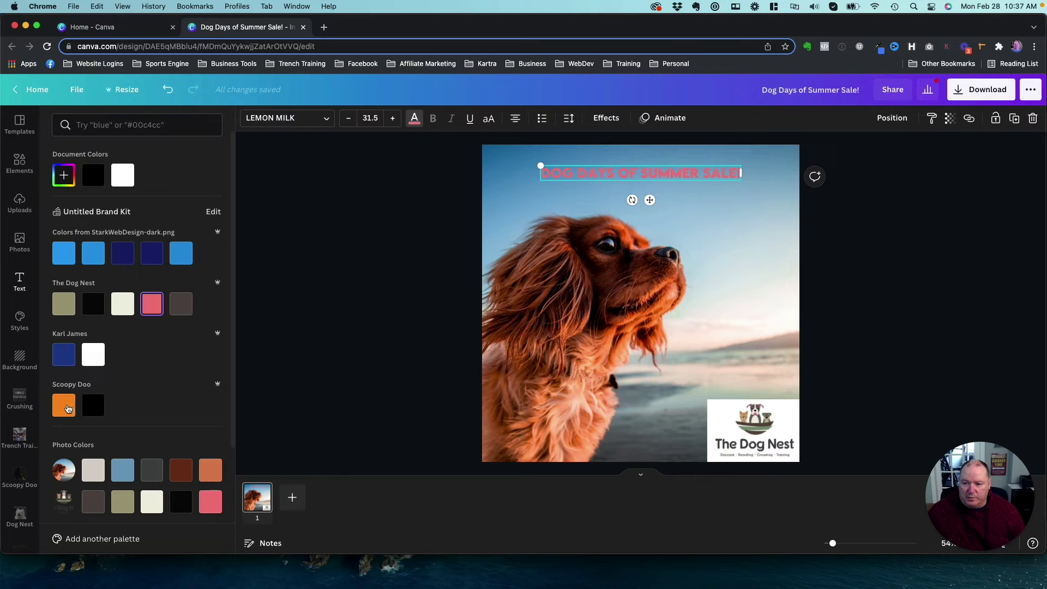
pyautogui.click(67, 408)
pyautogui.click(180, 502)
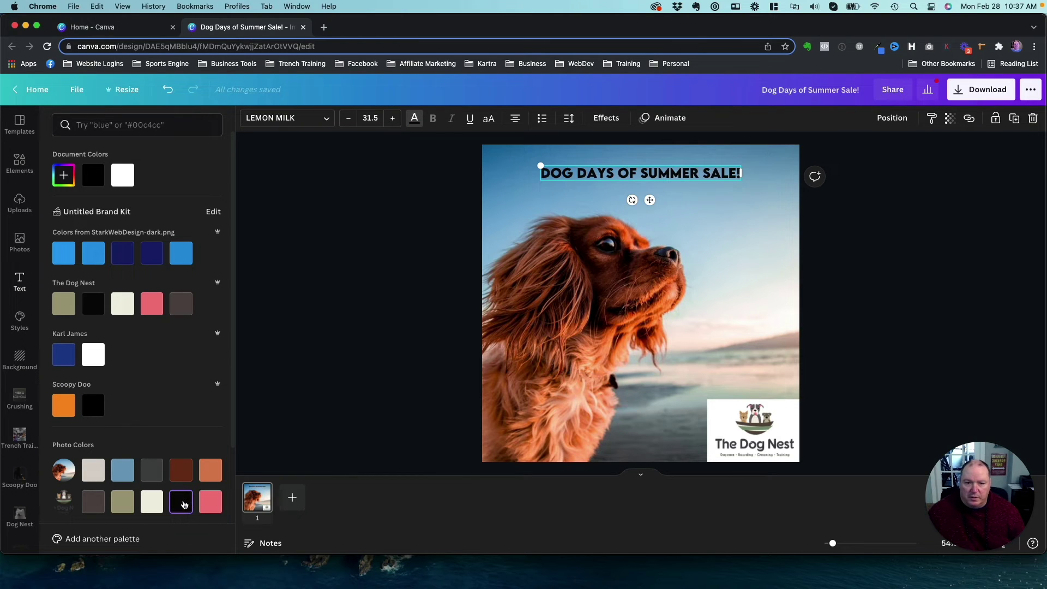
pyautogui.click(124, 261)
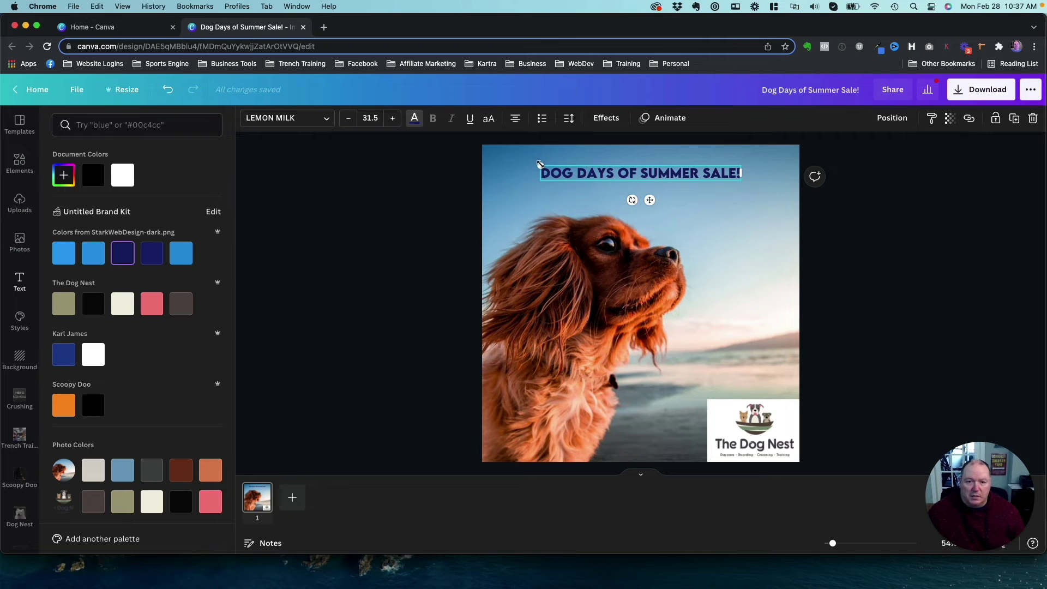
# Enlarge the heading across the page to font size 41.5
pyautogui.moveTo(539, 163); pyautogui.dragTo(518, 155)
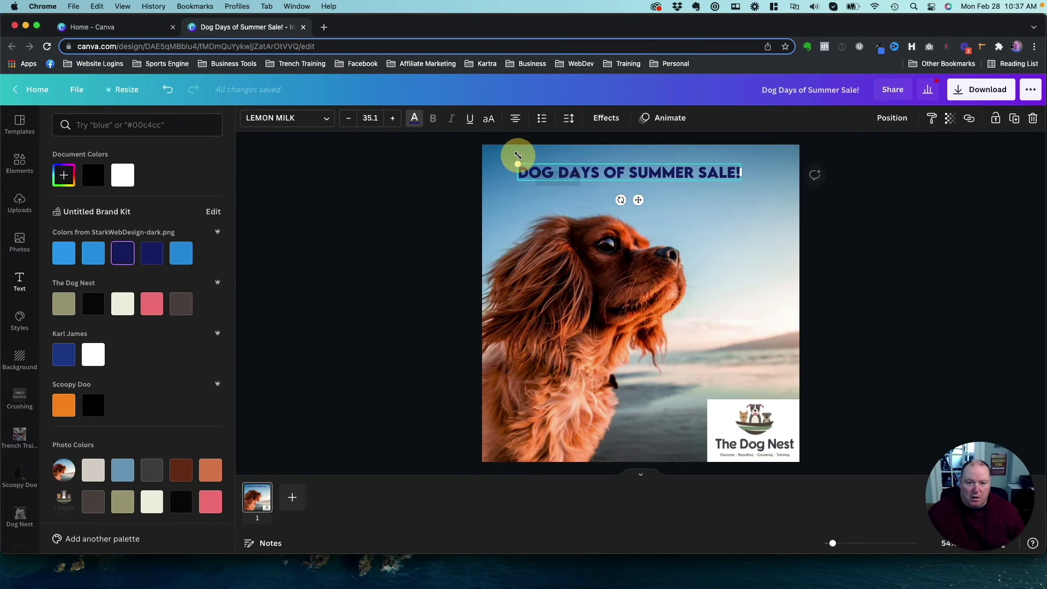
pyautogui.moveTo(741, 171); pyautogui.dragTo(781, 197)
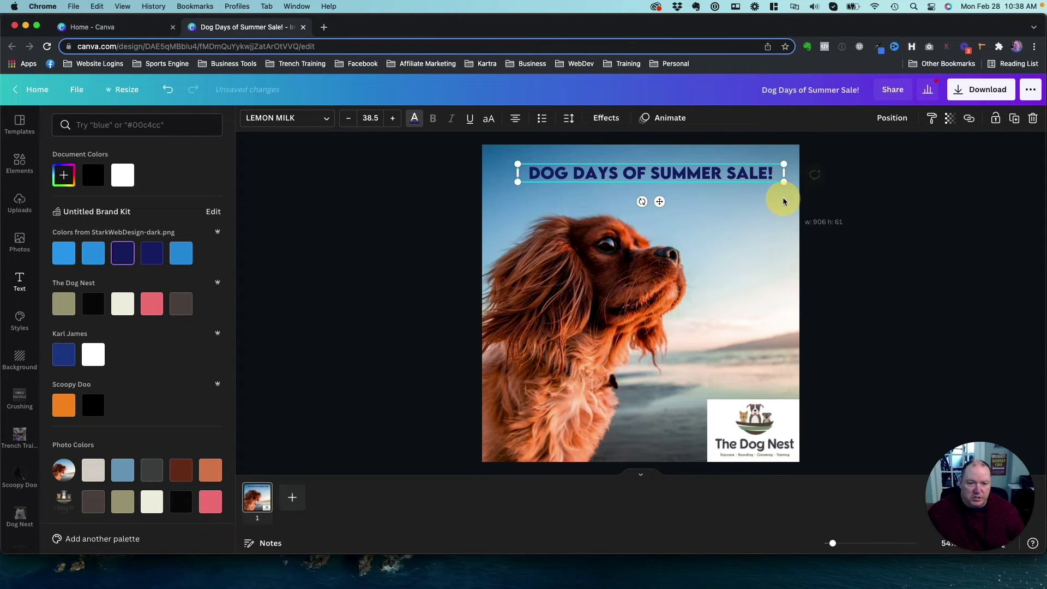
pyautogui.click(392, 120)
pyautogui.click(392, 119)
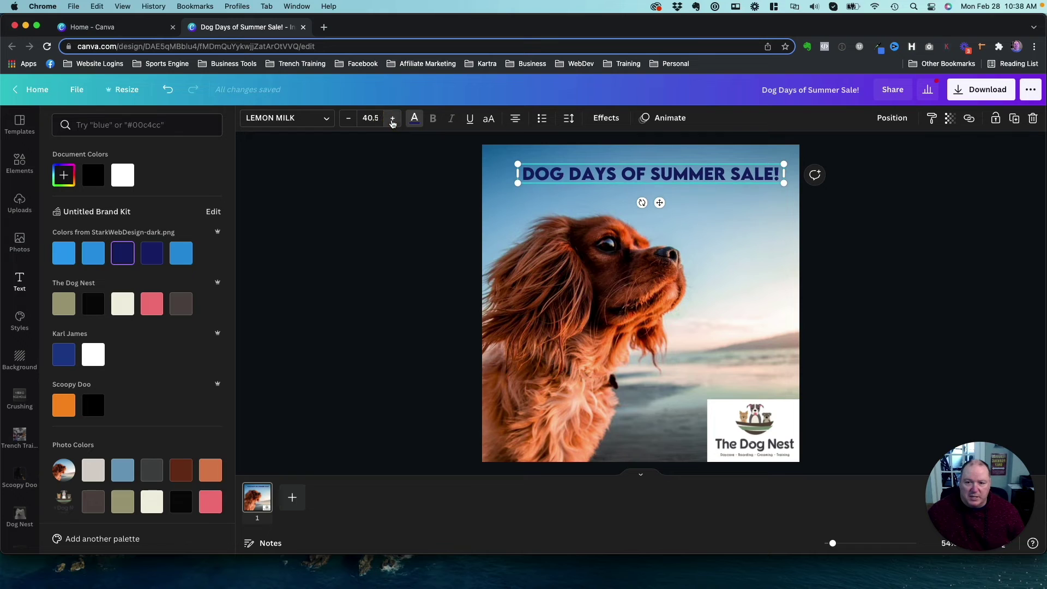
pyautogui.click(392, 119)
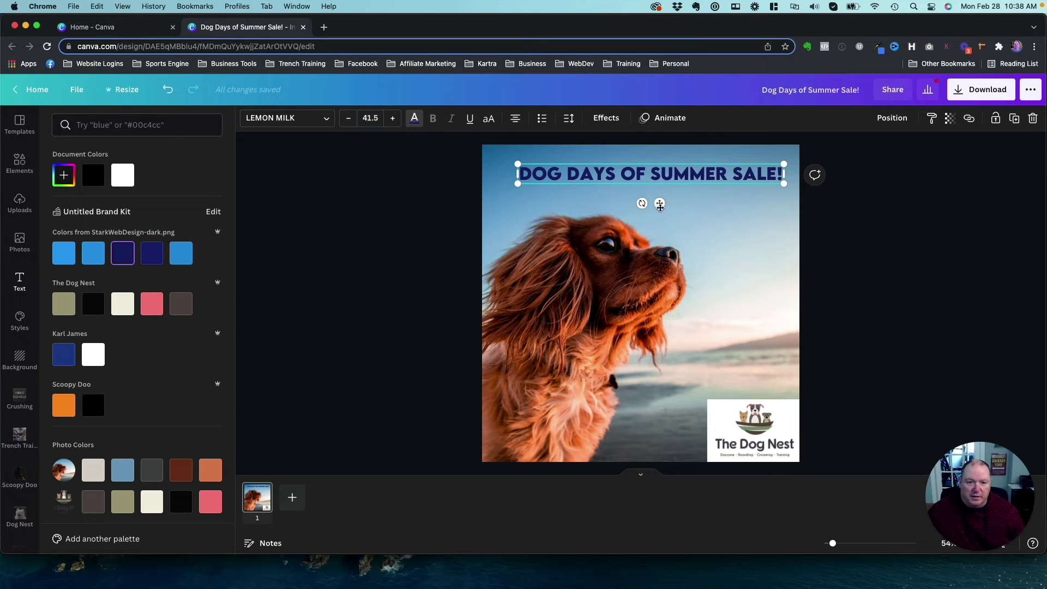
# Centre the heading near the top of the spaniel photo
pyautogui.moveTo(659, 203); pyautogui.dragTo(657, 203)
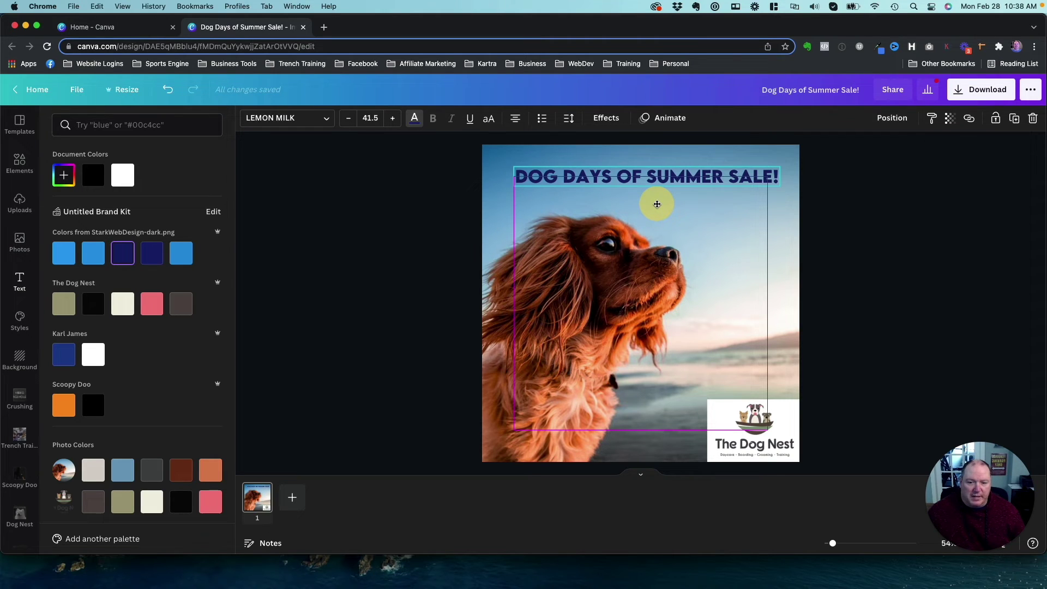
pyautogui.moveTo(657, 204); pyautogui.dragTo(653, 199)
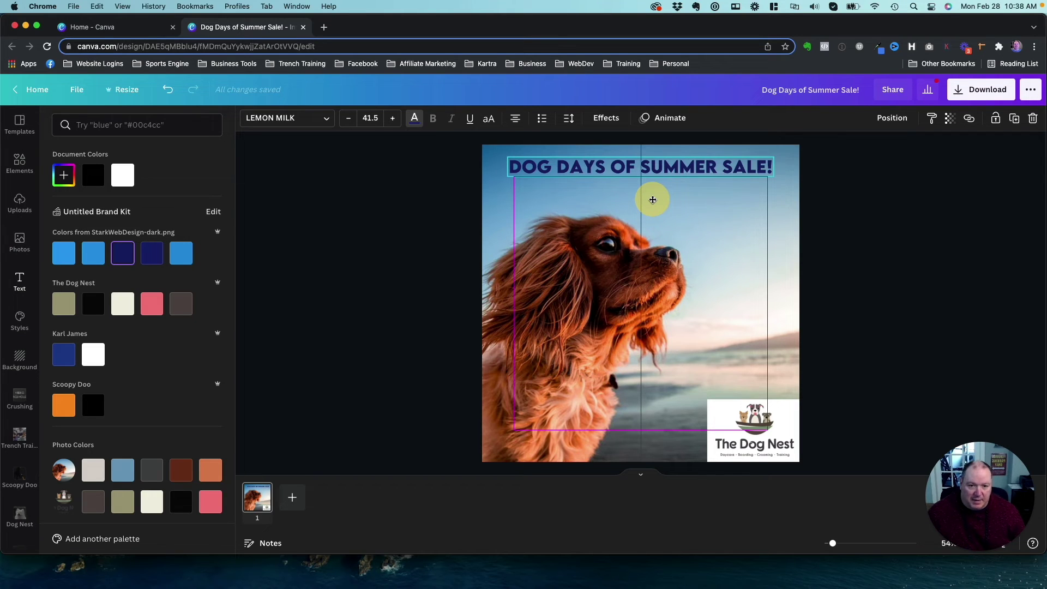
pyautogui.moveTo(653, 200); pyautogui.dragTo(651, 196)
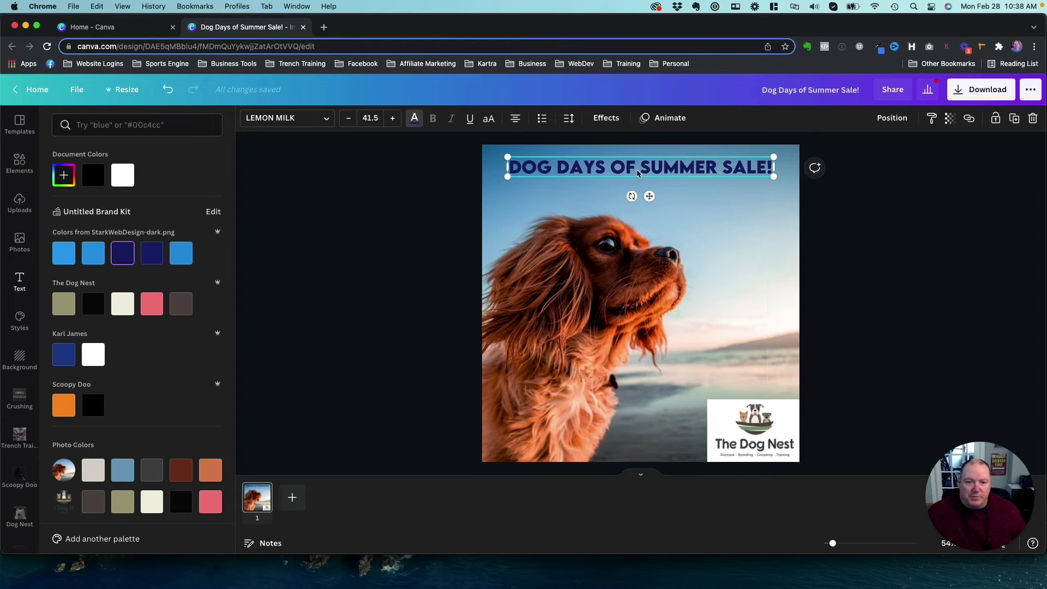
pyautogui.click(773, 245)
pyautogui.click(725, 232)
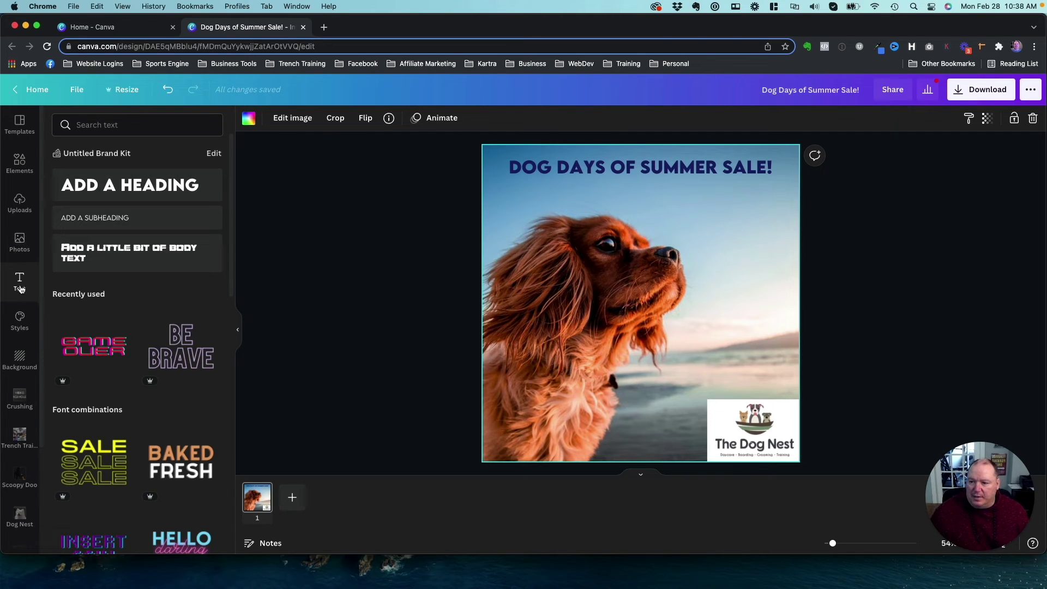
# Add the uploaded husky photo and stretch it to fill the entire page as the background
pyautogui.click(20, 362)
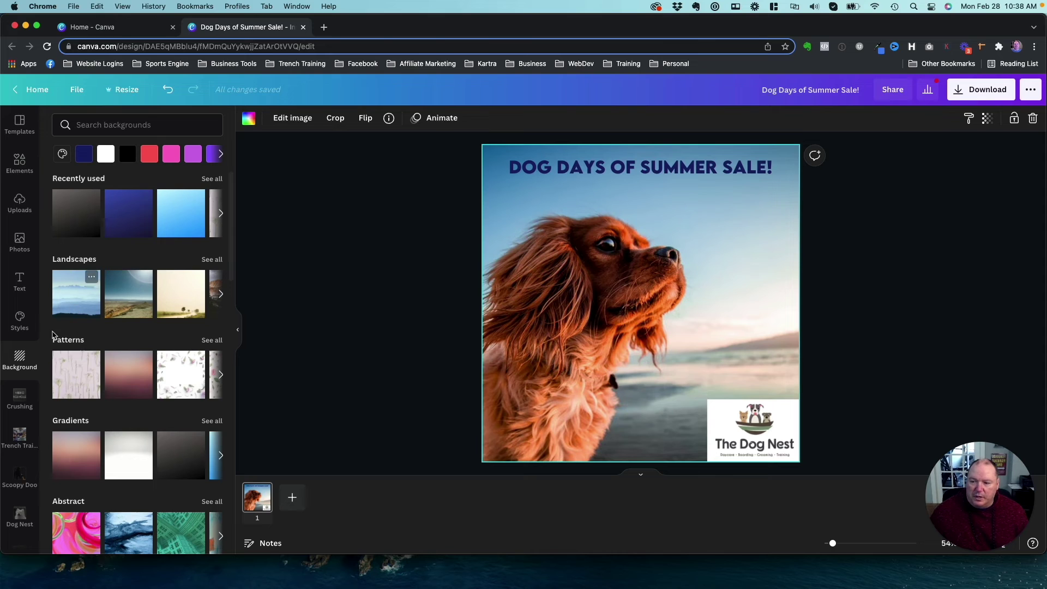
pyautogui.click(21, 201)
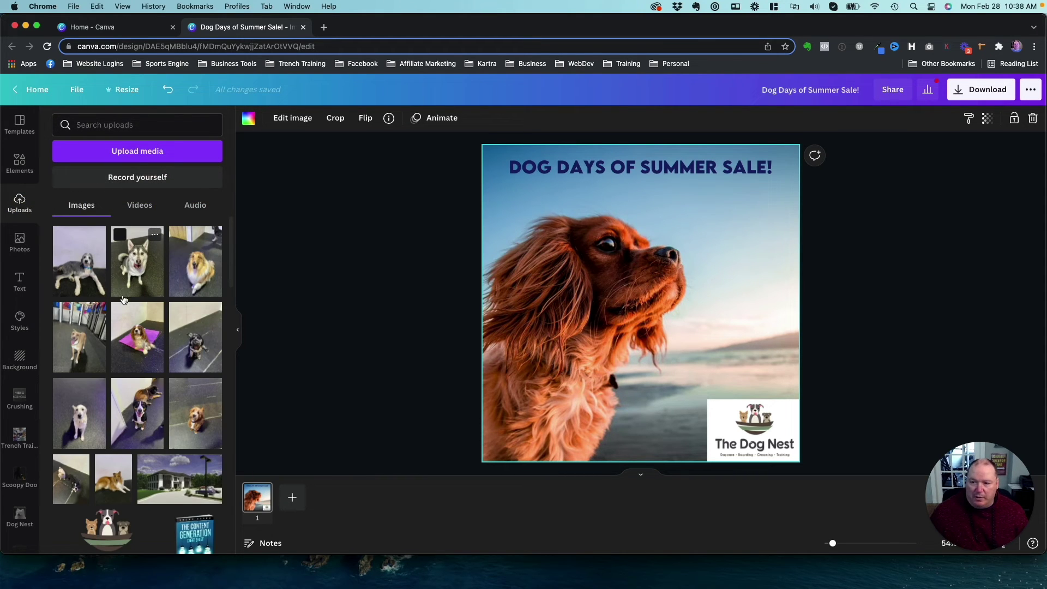
pyautogui.click(133, 271)
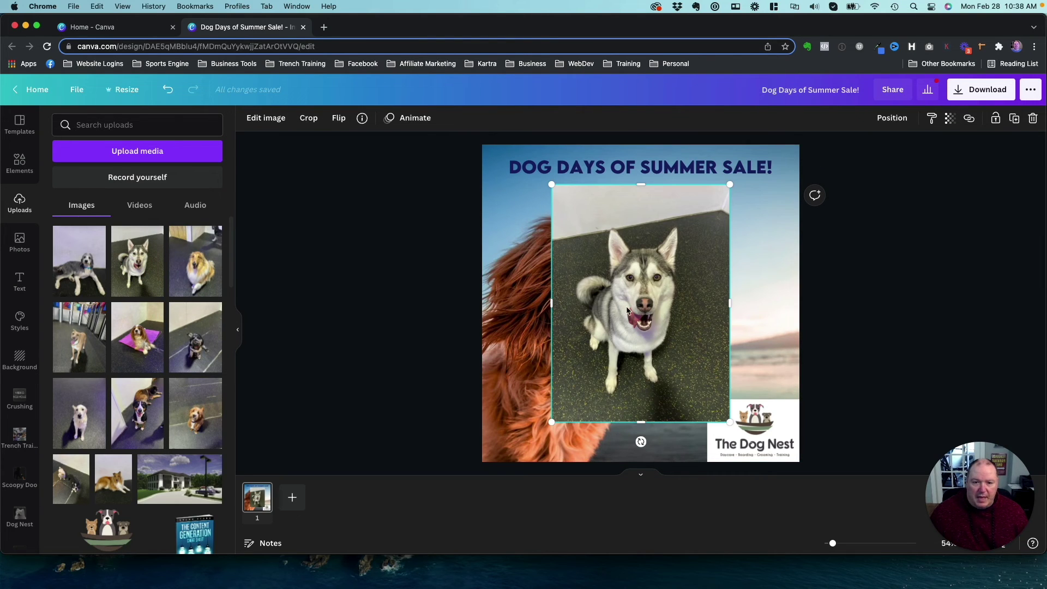
pyautogui.moveTo(627, 308); pyautogui.dragTo(554, 267)
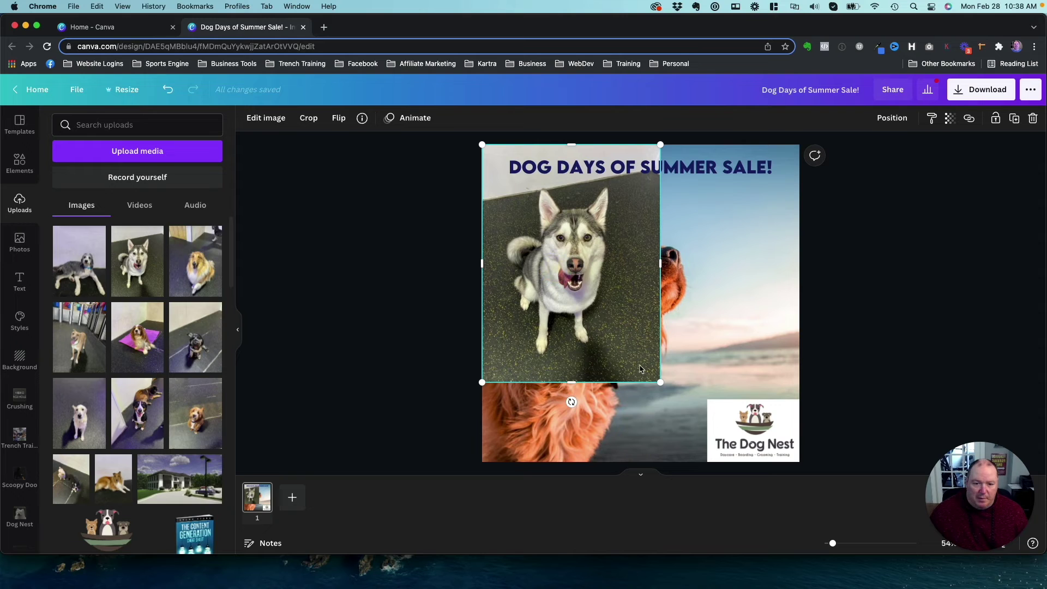
pyautogui.moveTo(657, 382); pyautogui.dragTo(933, 487)
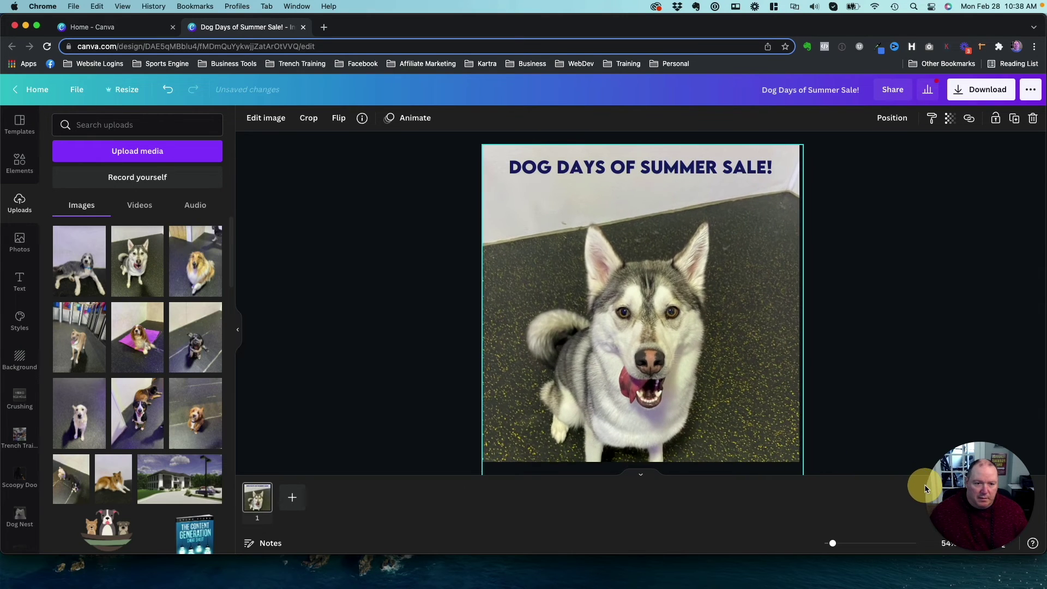
pyautogui.moveTo(670, 325); pyautogui.dragTo(669, 292)
pyautogui.click(900, 172)
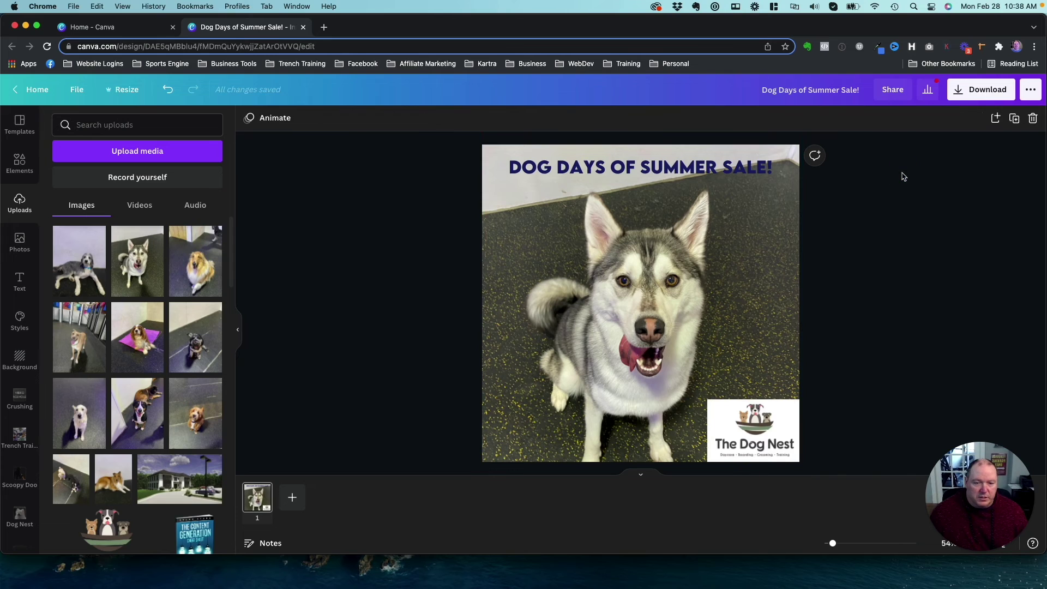
# Shrink the DOG DAYS OF SUMMER SALE! heading to 31.1 and tilt it upward at top-left
pyautogui.click(704, 167)
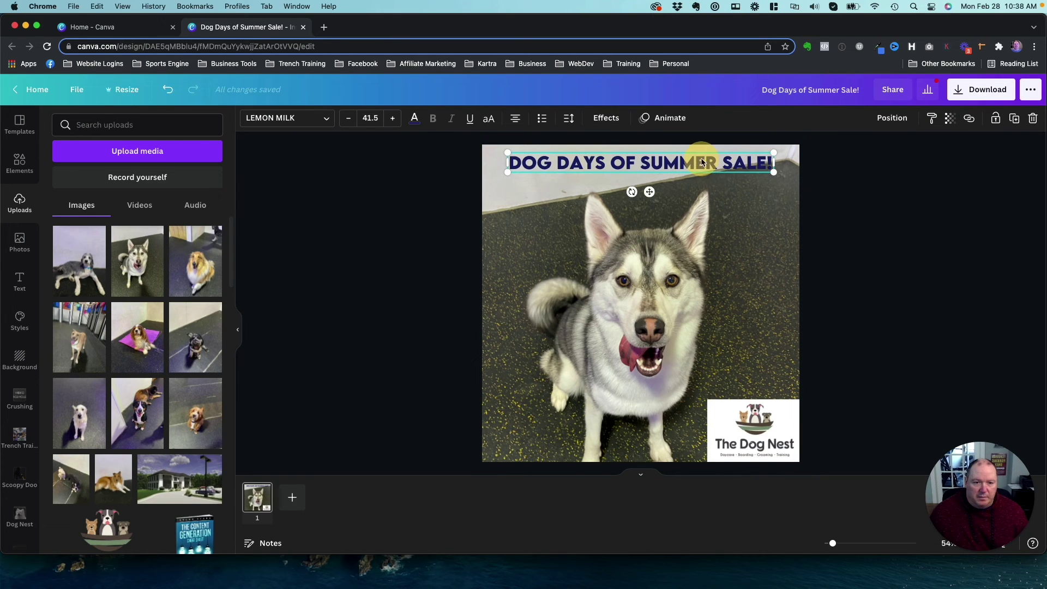
pyautogui.moveTo(772, 168); pyautogui.dragTo(708, 168)
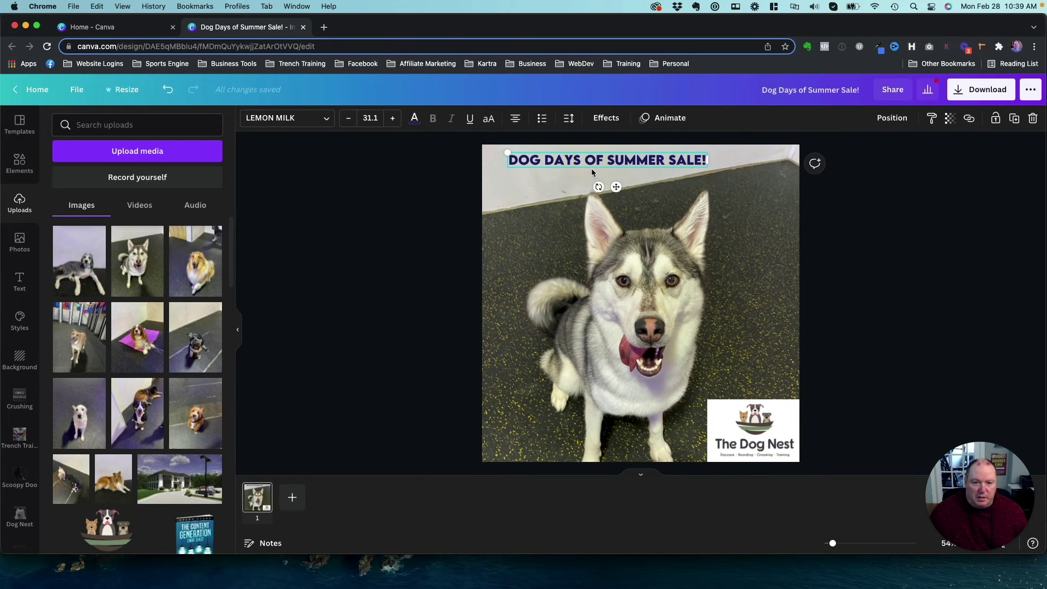
pyautogui.moveTo(603, 164); pyautogui.dragTo(584, 176)
pyautogui.click(766, 236)
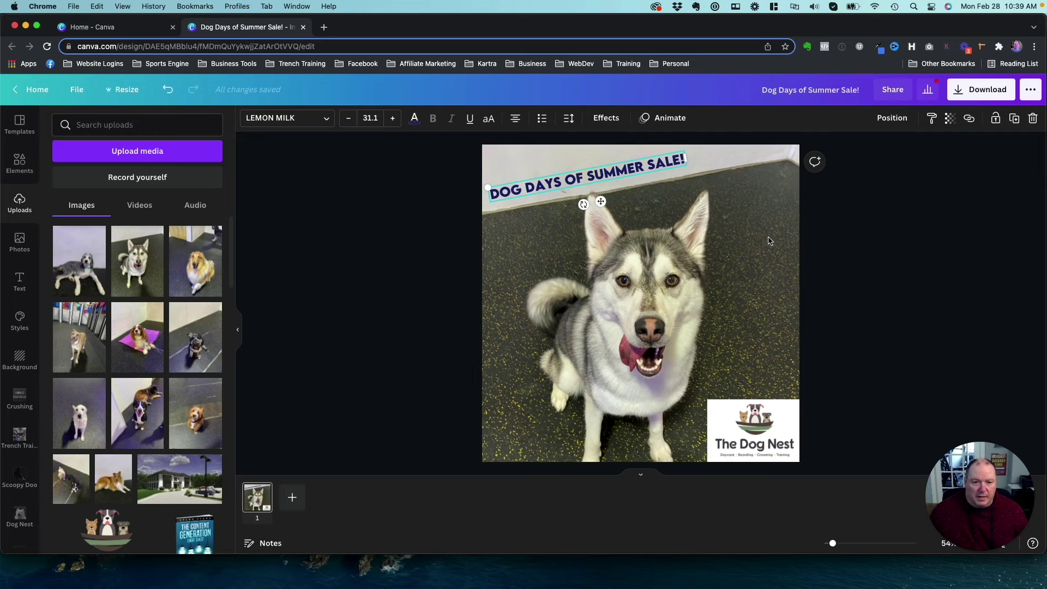
pyautogui.click(926, 234)
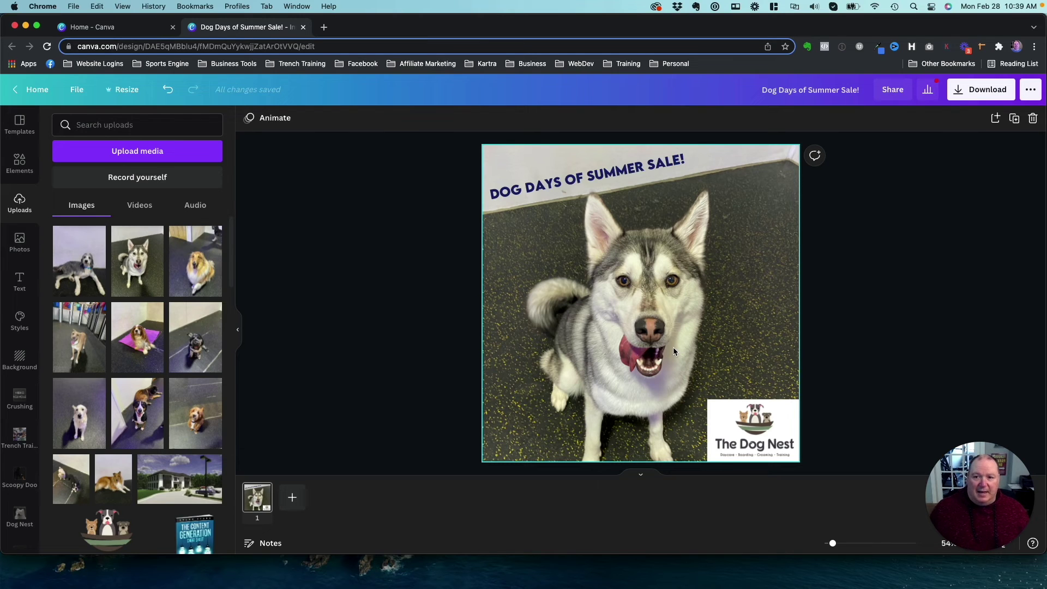
pyautogui.click(587, 178)
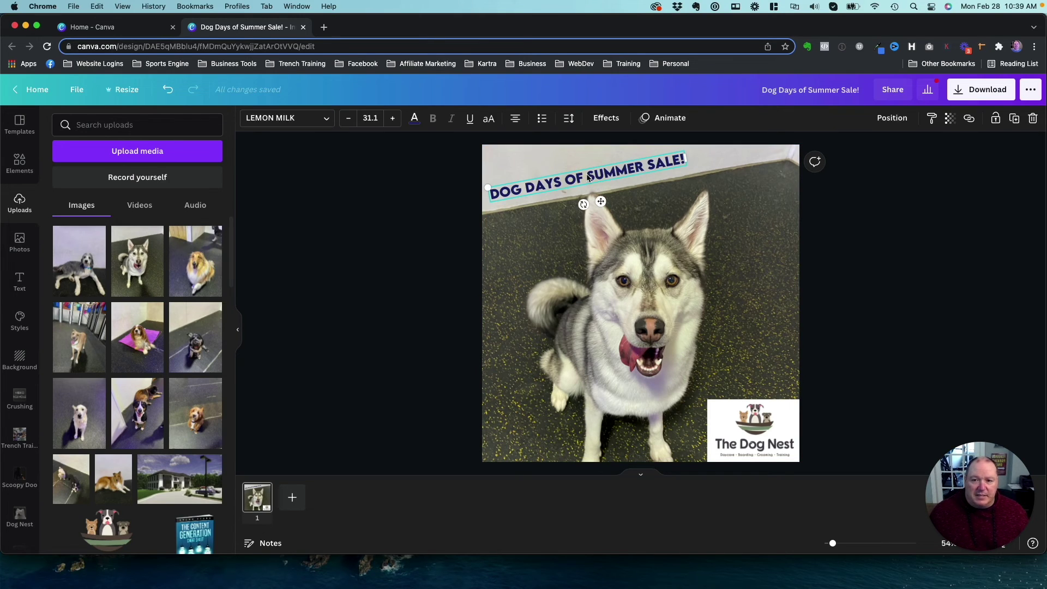
pyautogui.click(724, 210)
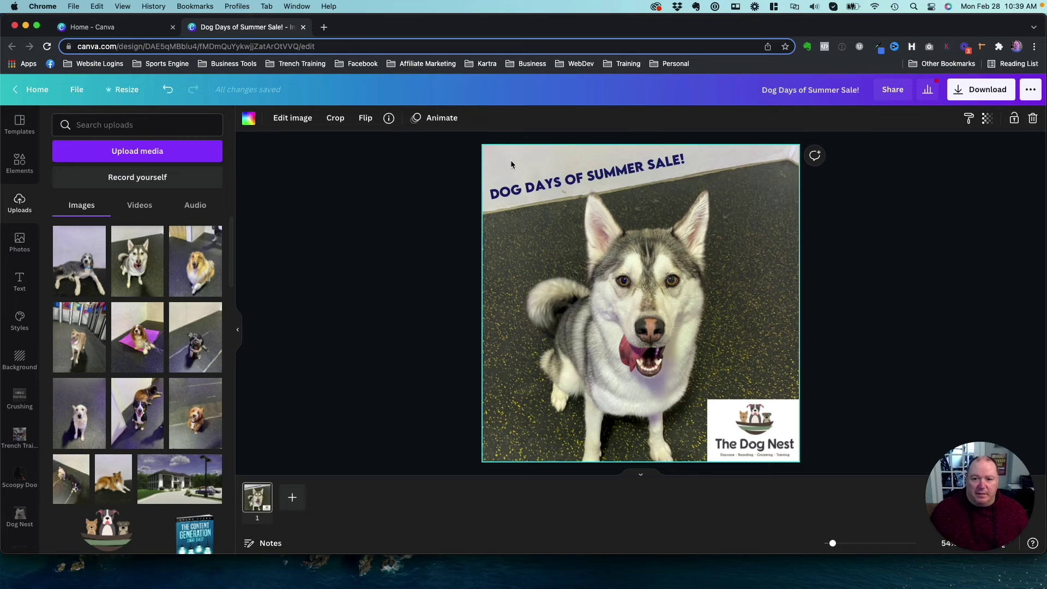
# Preview Neon, Glitch, Lift and Shadow effects on the heading, then apply Splice
pyautogui.click(551, 178)
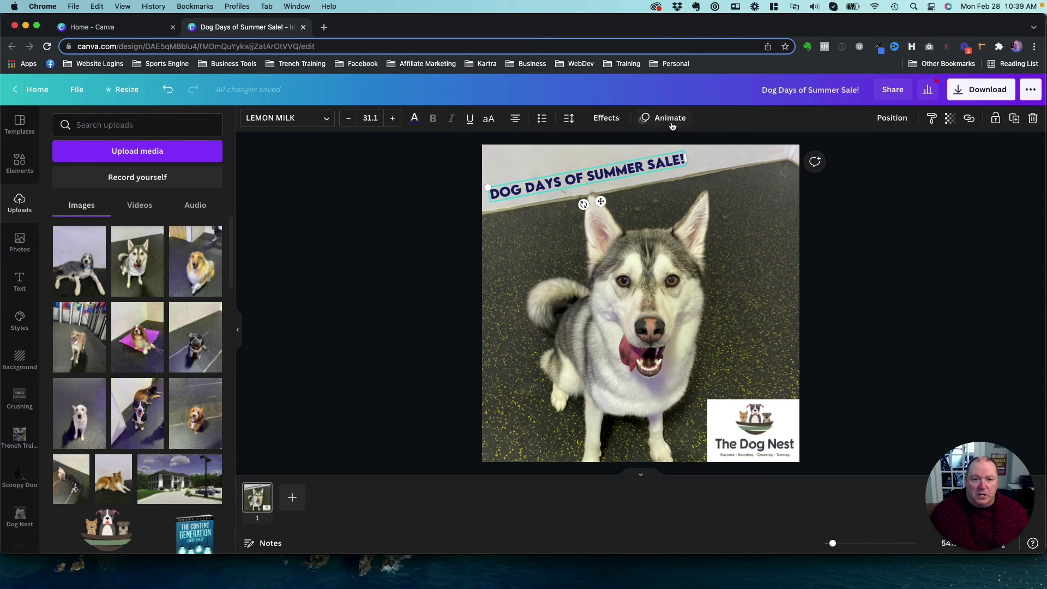
pyautogui.click(611, 126)
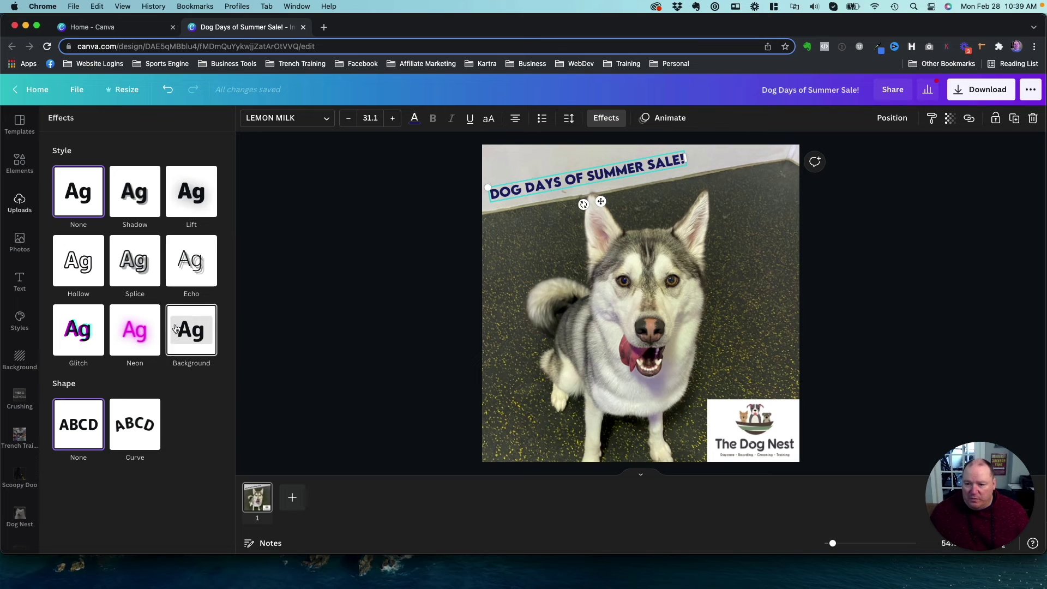
pyautogui.click(134, 330)
pyautogui.click(87, 330)
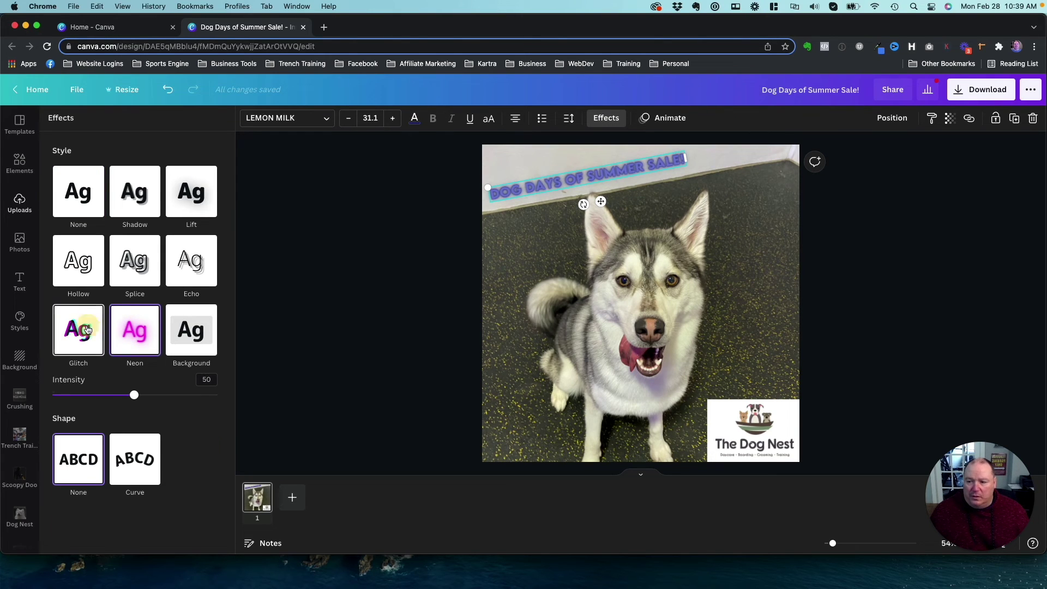
pyautogui.click(191, 208)
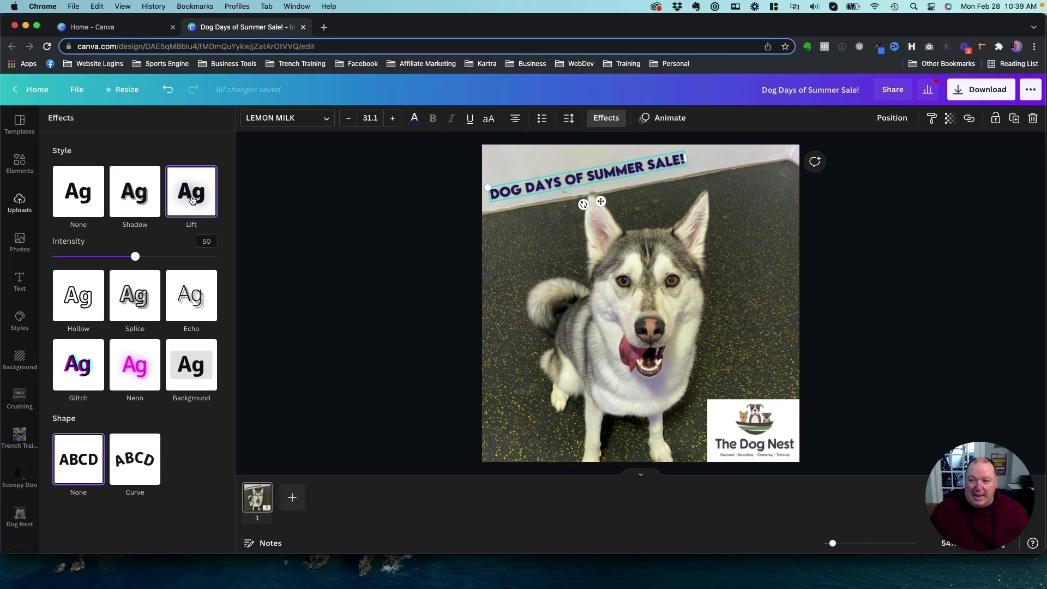
pyautogui.click(132, 195)
pyautogui.click(147, 418)
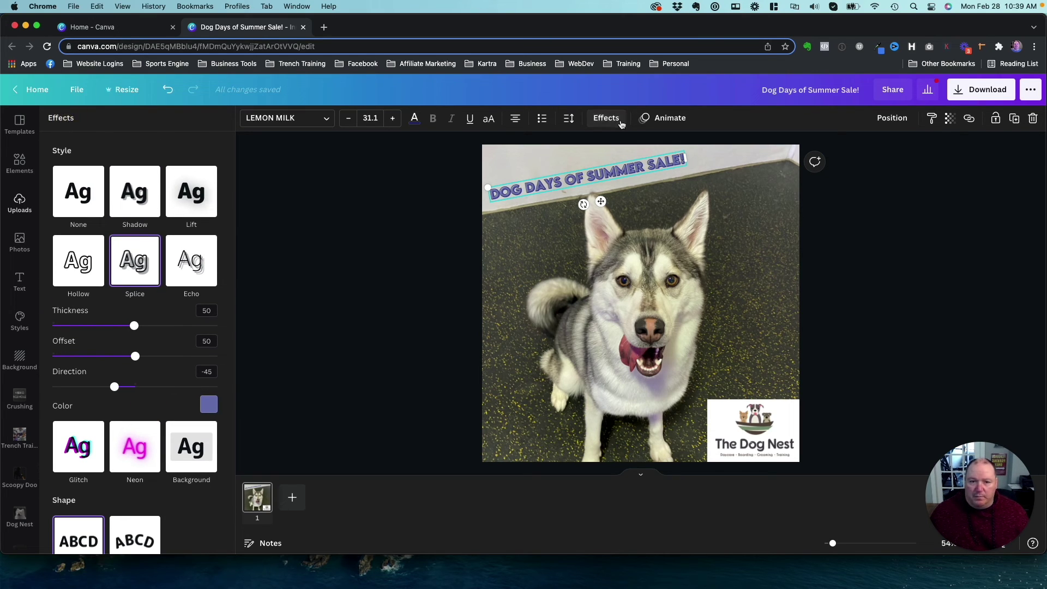
# Give the heading the Rise text animation
pyautogui.click(671, 119)
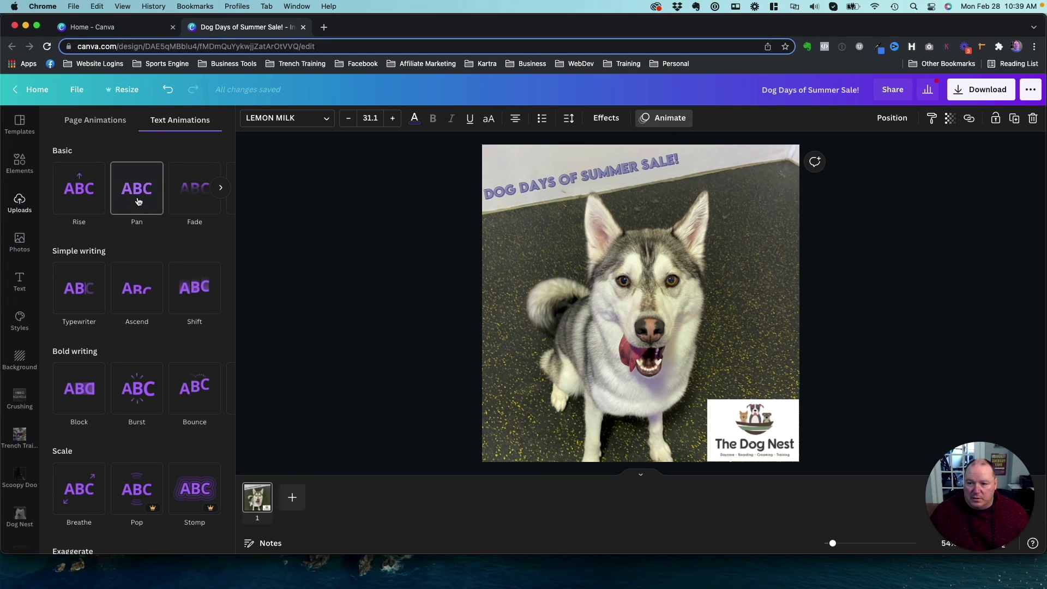
pyautogui.click(59, 203)
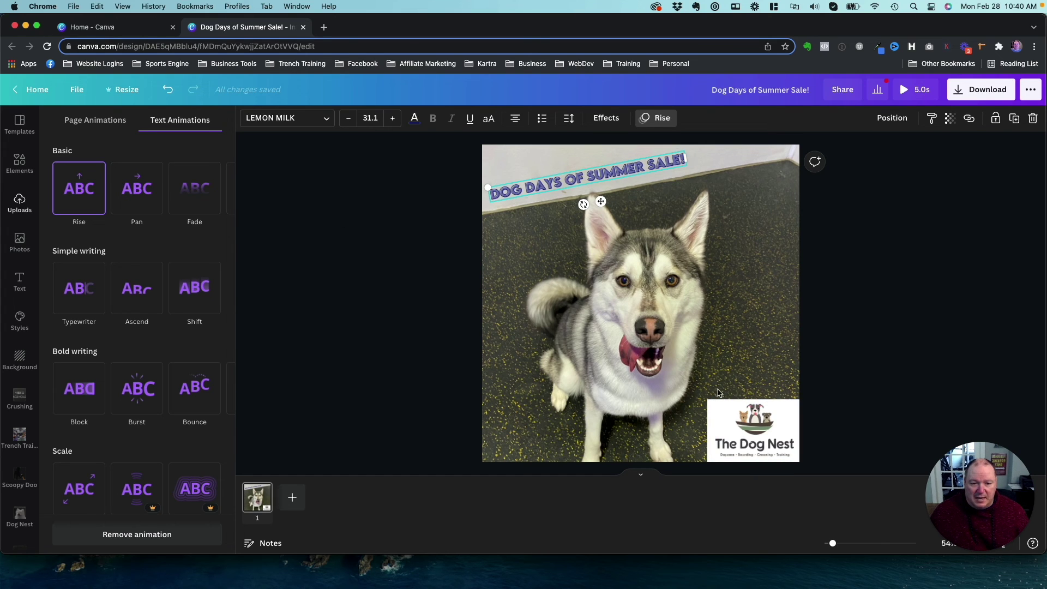
pyautogui.click(730, 421)
pyautogui.click(311, 116)
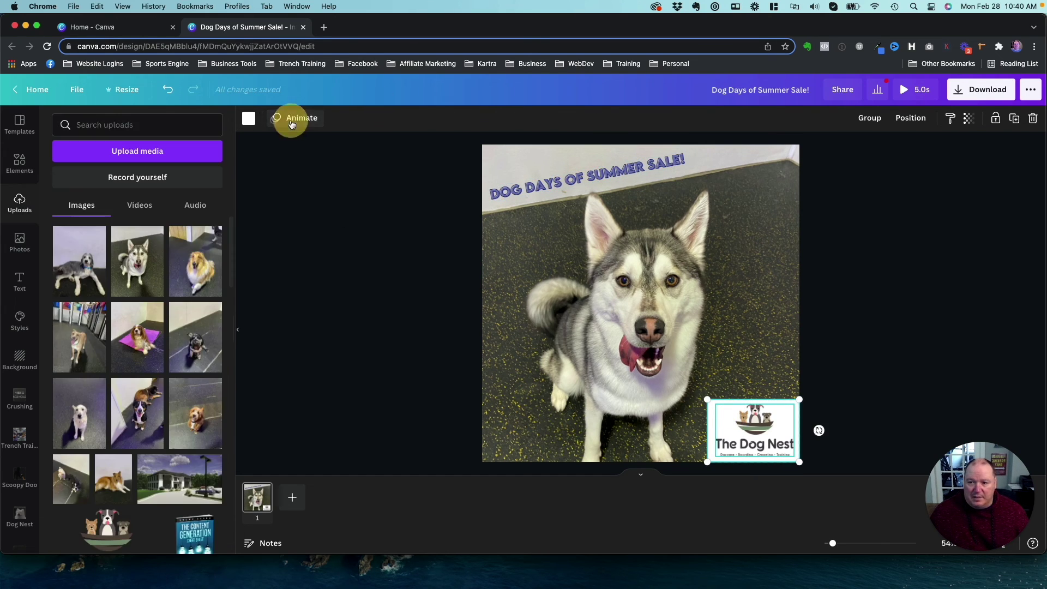